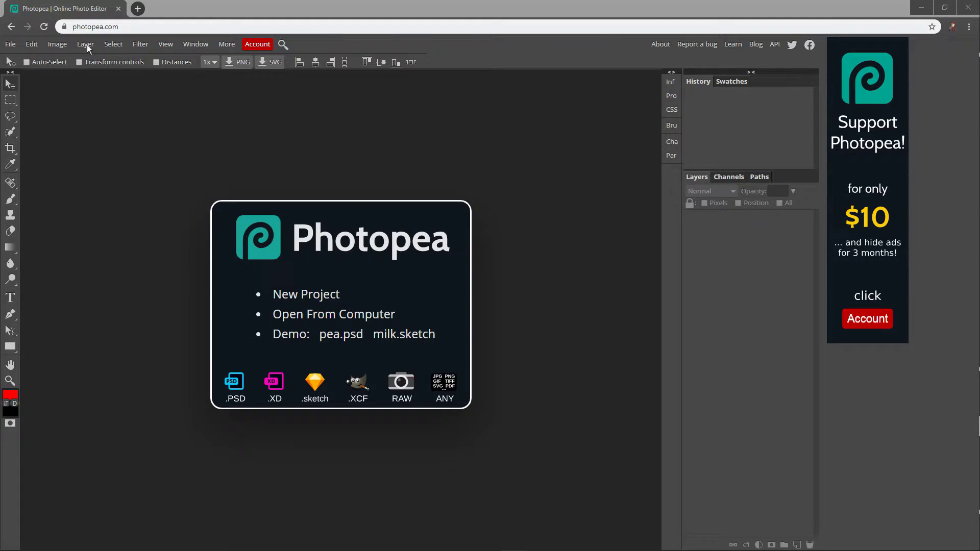
Open the FitLink00_BodyA texture file
click(10, 45)
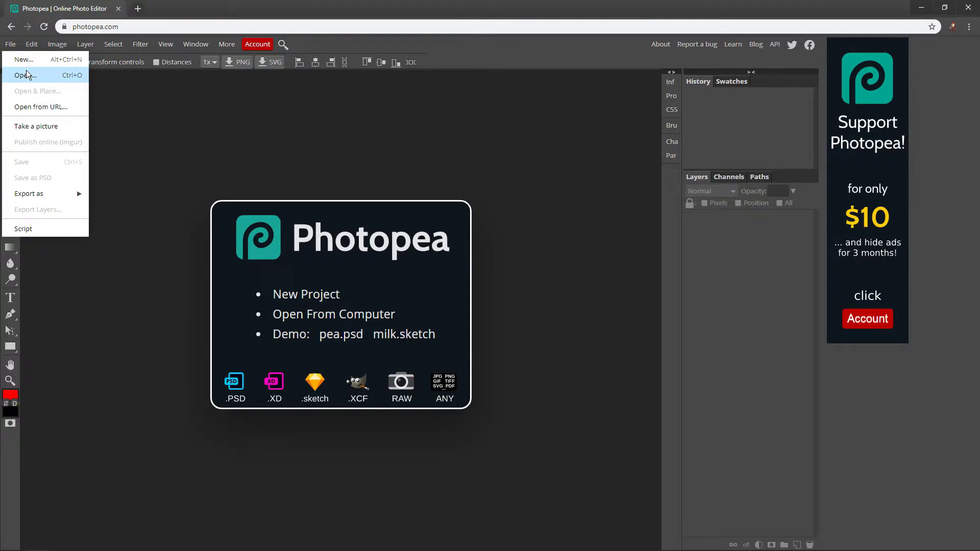
click(26, 75)
click(201, 153)
double_click(201, 153)
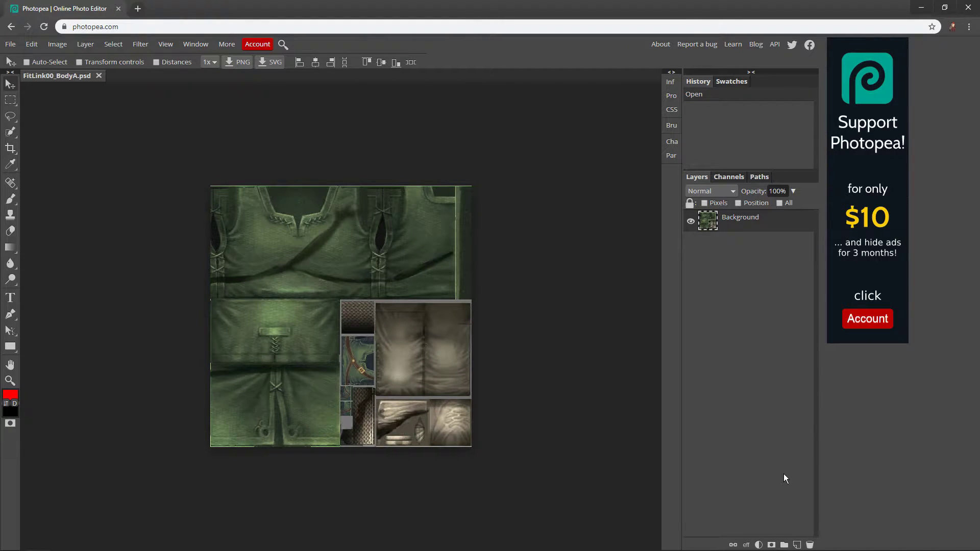
Add a Gradient Map adjustment layer that turns the texture greyscale, leaving its gradient unchanged
click(760, 544)
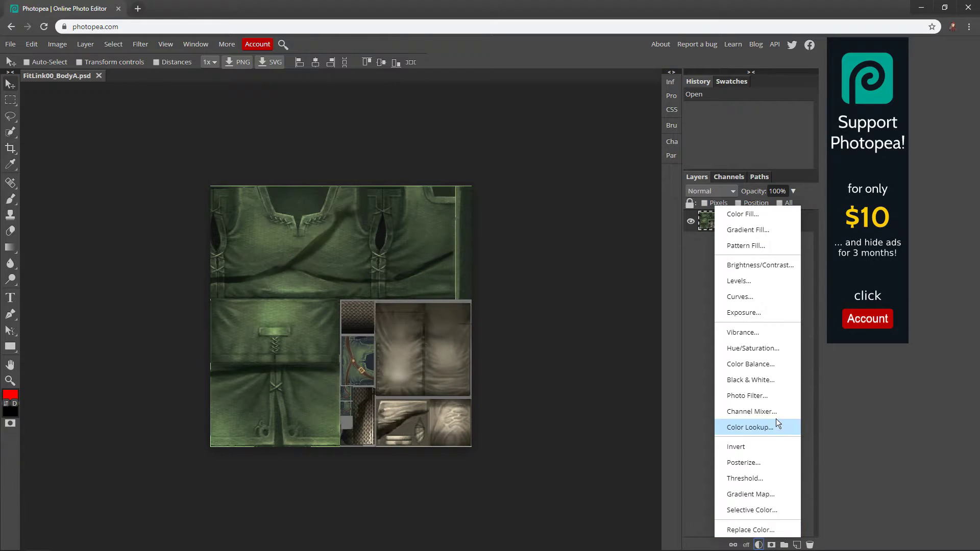
click(782, 495)
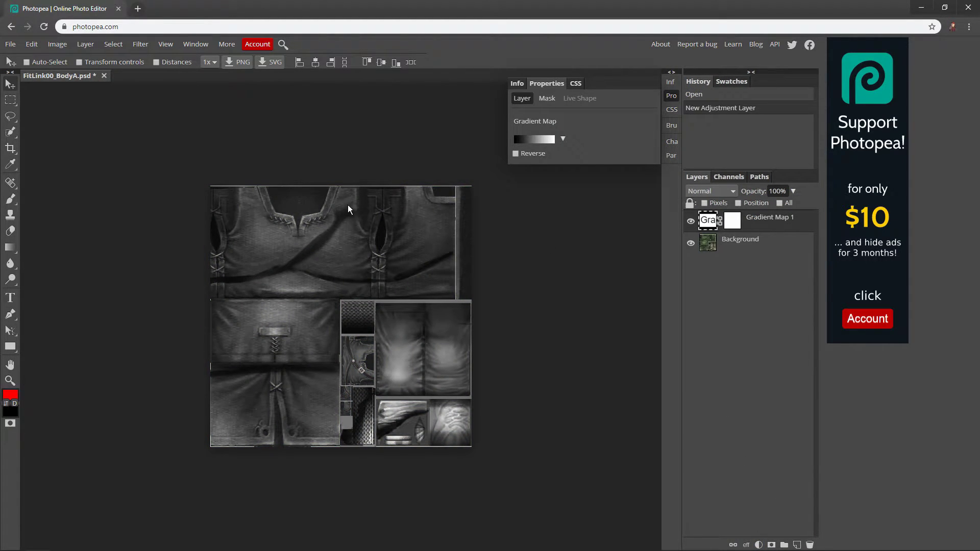
click(541, 139)
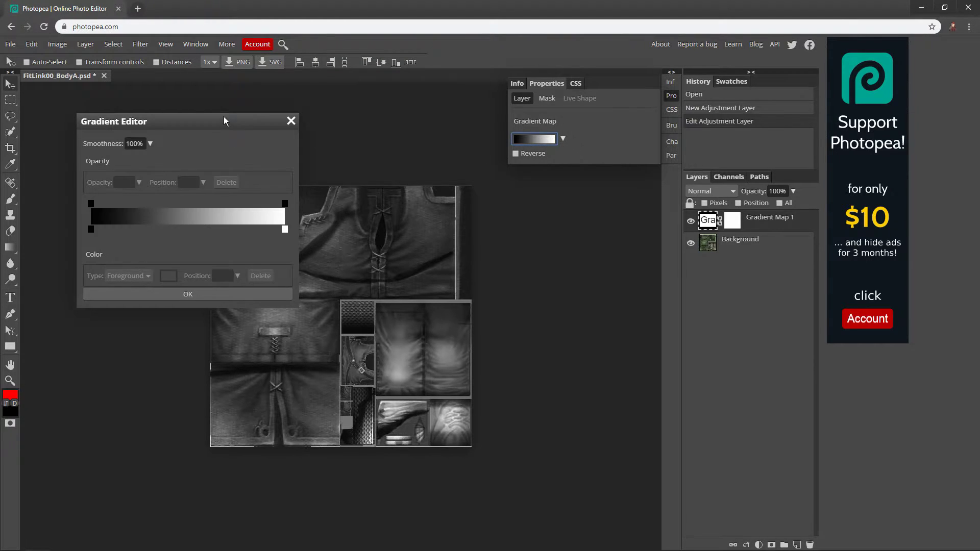
click(291, 121)
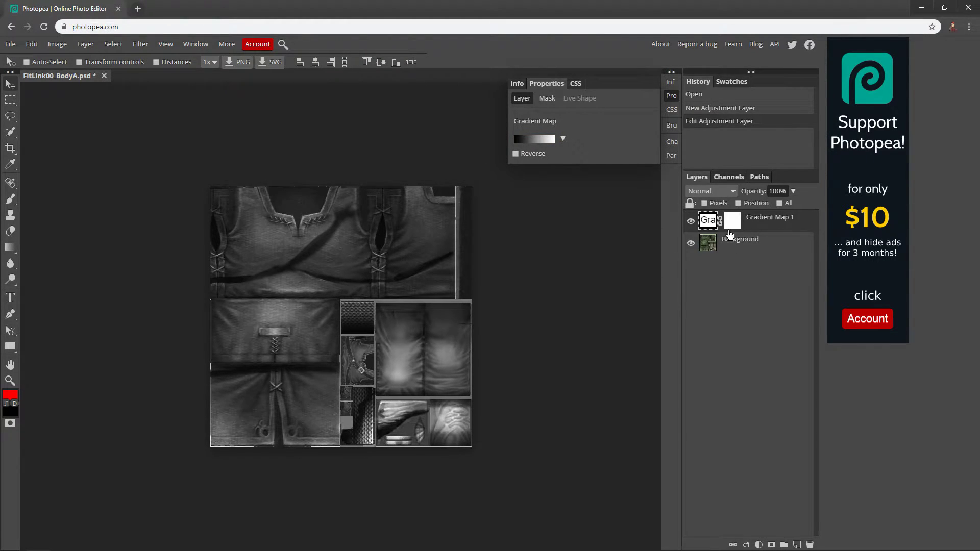
Target the Gradient Map 1 mask and toggle the layer to compare with the original
click(739, 225)
click(691, 221)
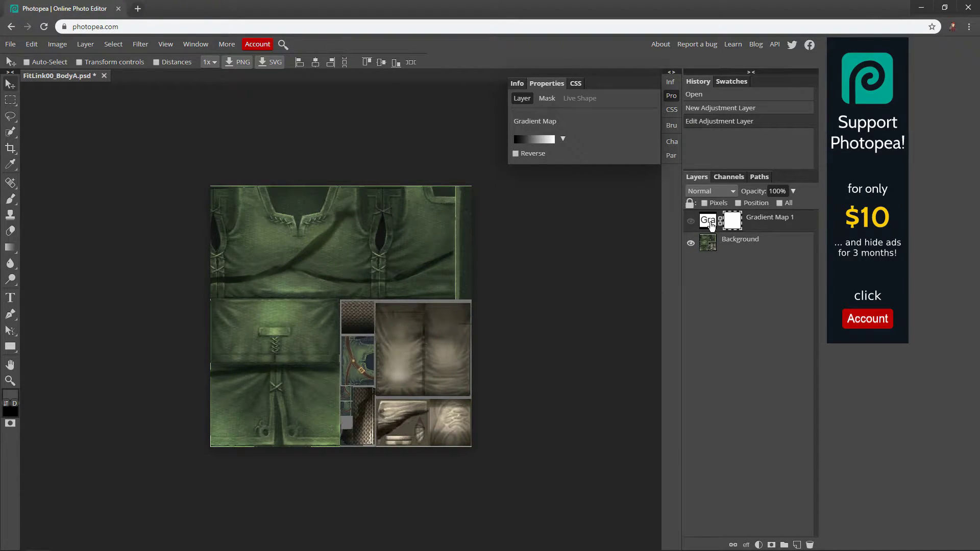
click(690, 221)
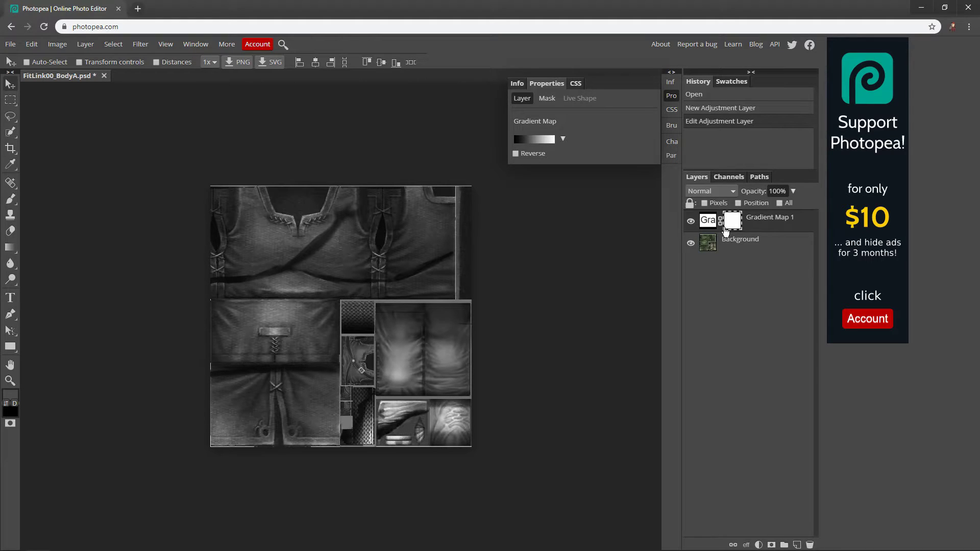
Rectangle-select the lower-right texture block and invert the mask there to restore its colours
right_click(11, 99)
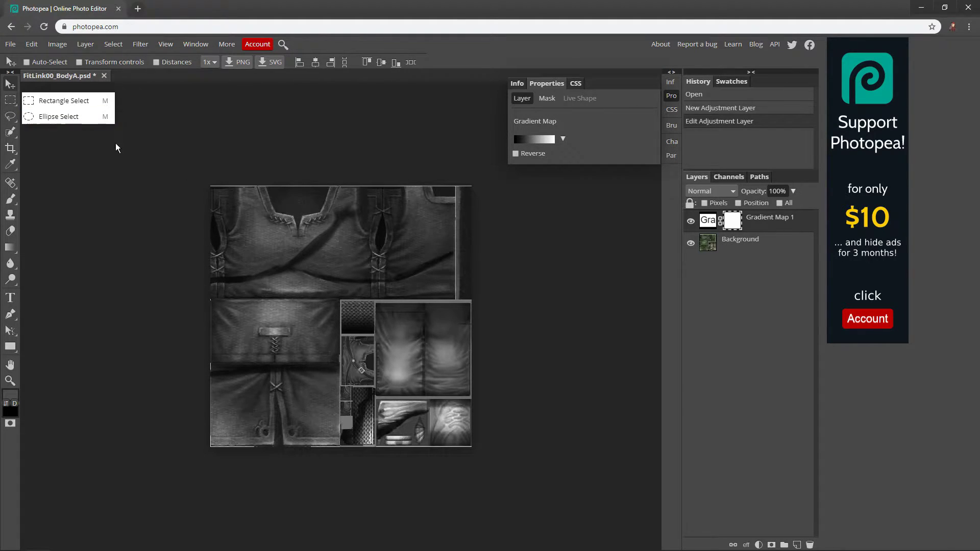
click(46, 109)
right_click(10, 100)
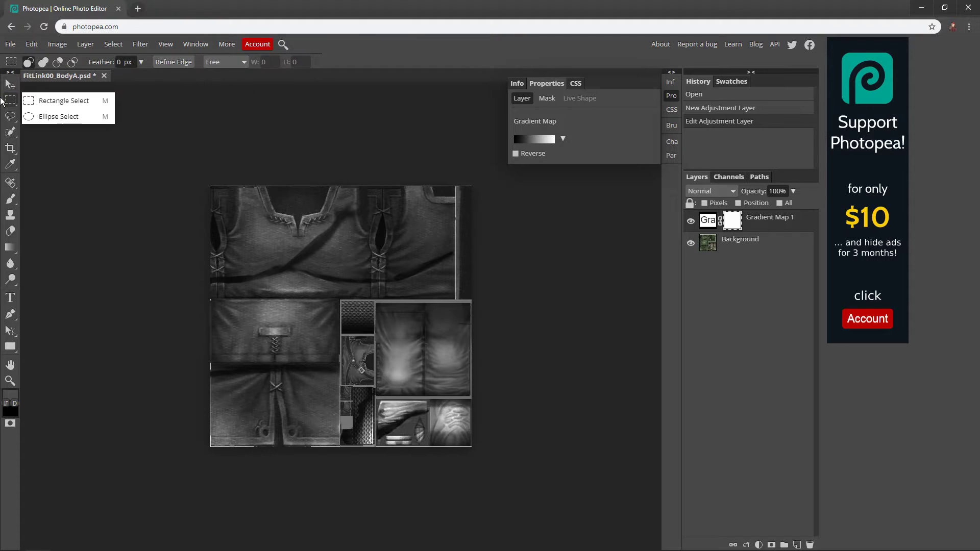
drag(473, 447, 342, 301)
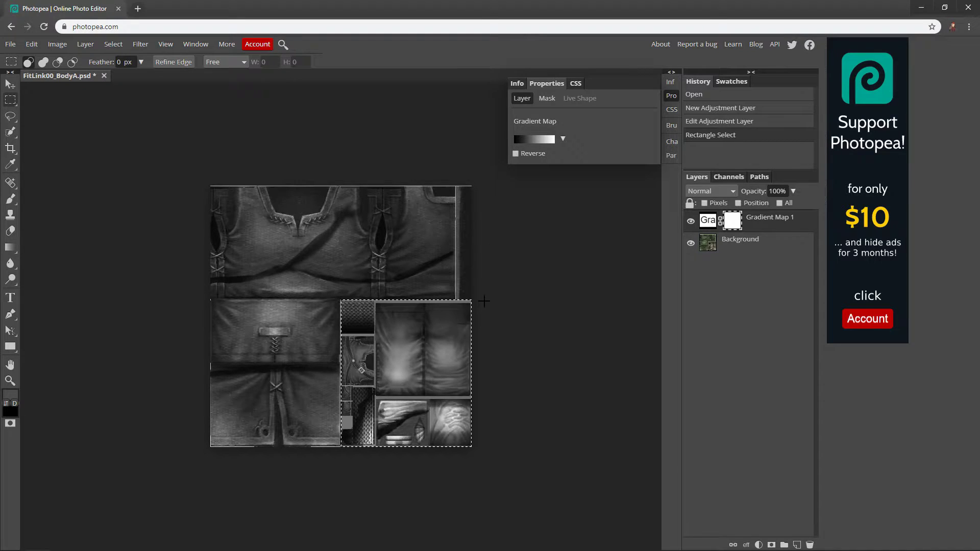
key(ctrl+i)
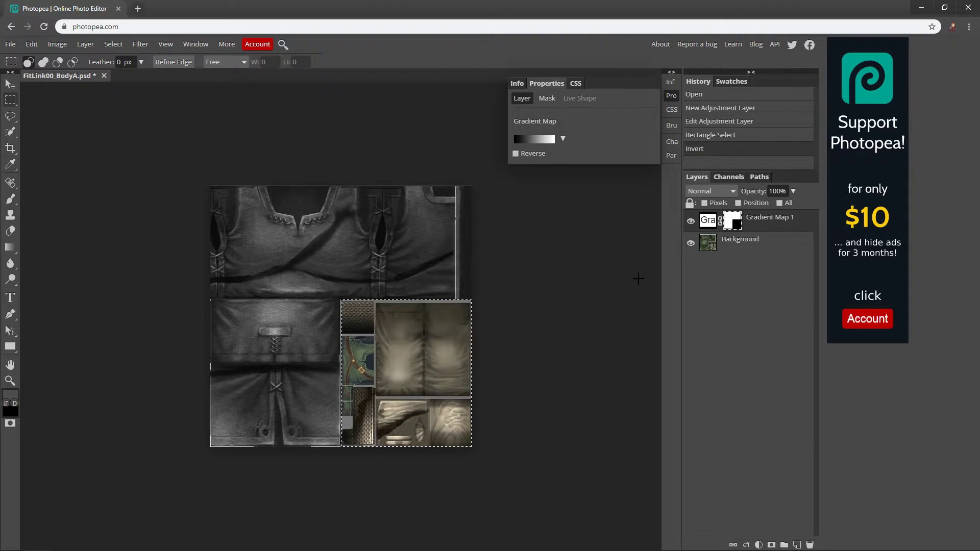
key(ctrl+d)
Reselect the adjustment layer, drag a selection over the lower-right block, then deselect
click(707, 220)
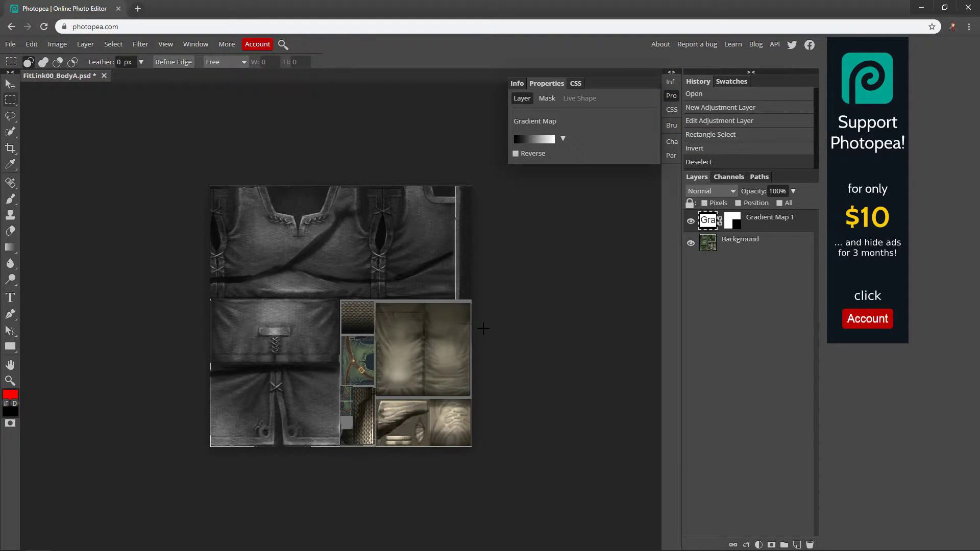
drag(494, 305, 309, 409)
key(ctrl+d)
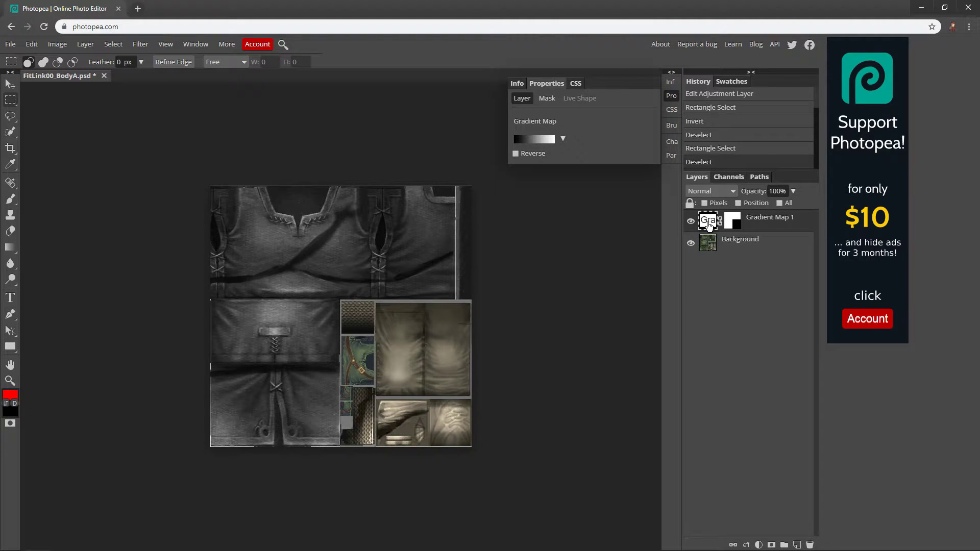
Open the gradient map's gradient and add a colour stop at 50%
click(536, 141)
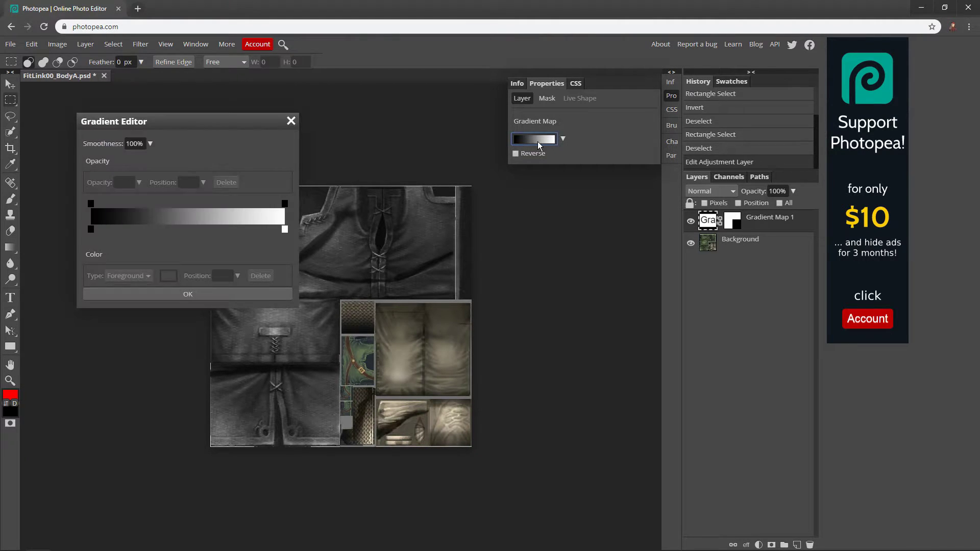
drag(176, 124, 695, 197)
click(708, 301)
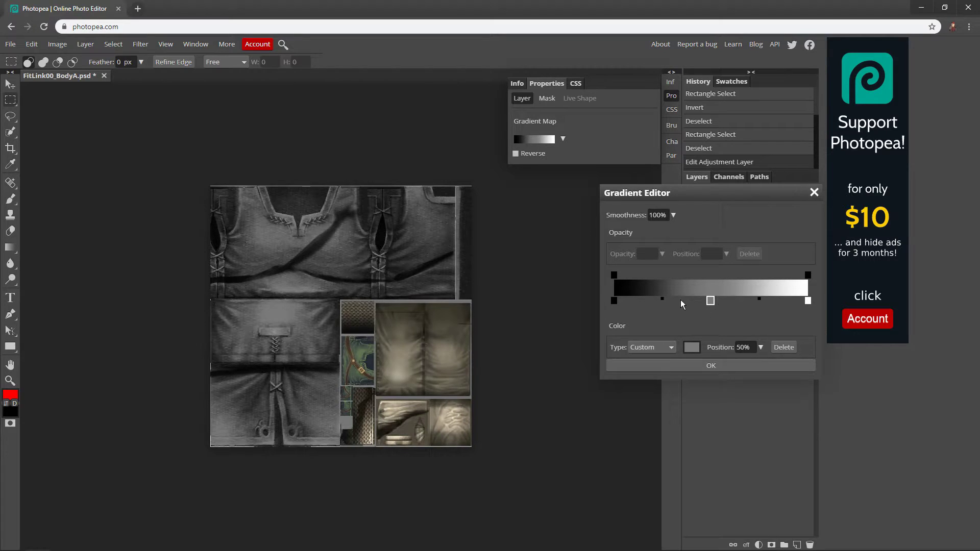
Colour the new middle stop orange, after trying red and violet
click(692, 347)
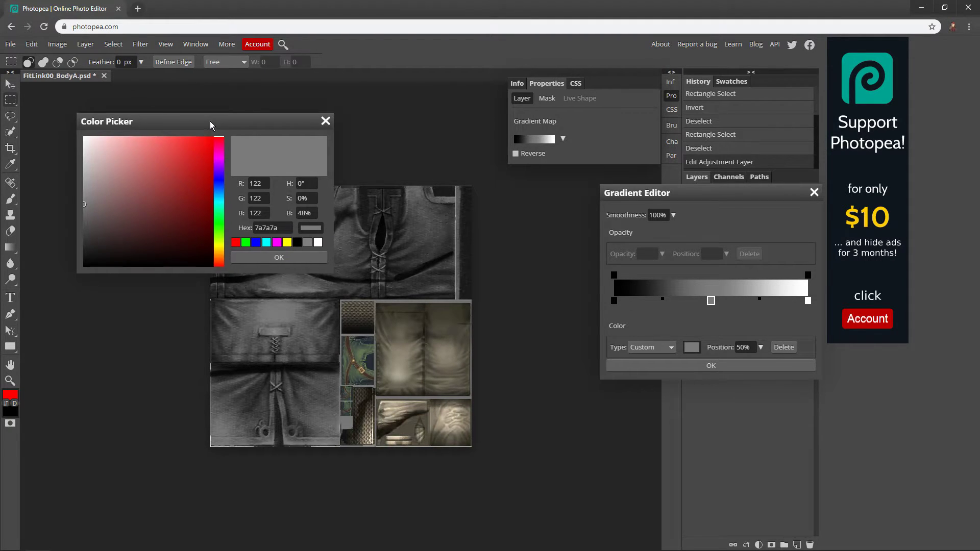
drag(213, 124, 583, 138)
drag(561, 203, 553, 164)
drag(599, 213, 502, 220)
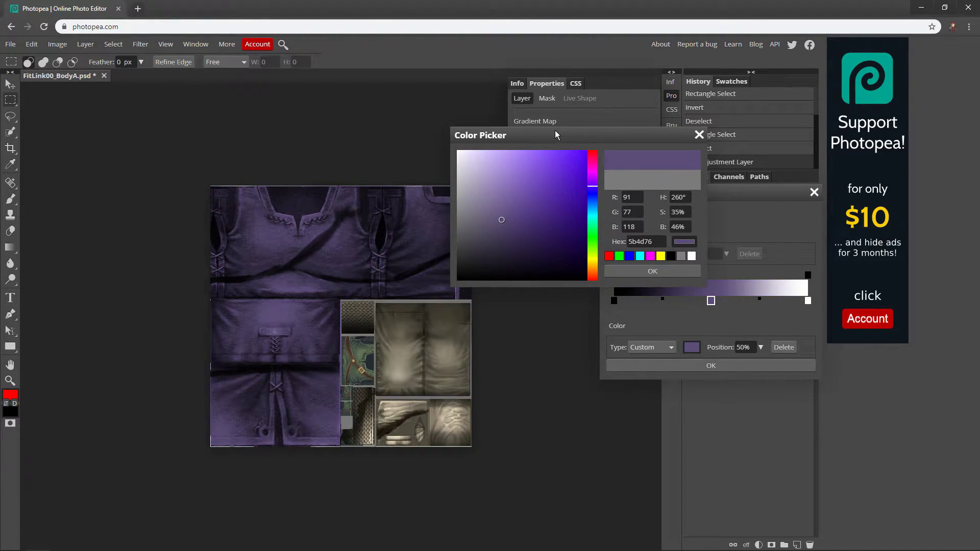
drag(555, 134, 654, 134)
mouse_move(600, 221)
mouse_down()
mouse_move(595, 228)
mouse_move(691, 162)
mouse_move(692, 272)
mouse_up()
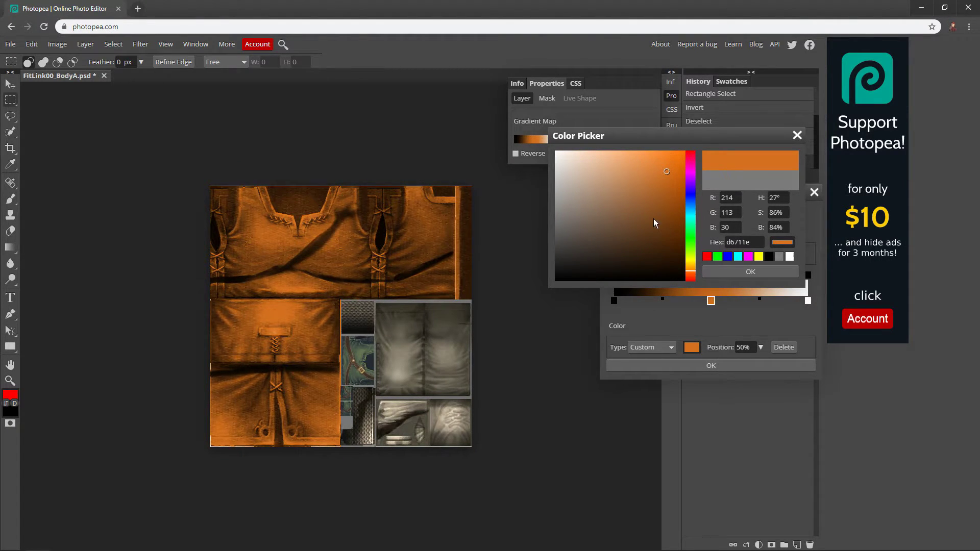
mouse_move(653, 221)
mouse_down()
mouse_move(661, 171)
mouse_move(582, 193)
mouse_move(667, 167)
mouse_up()
click(751, 272)
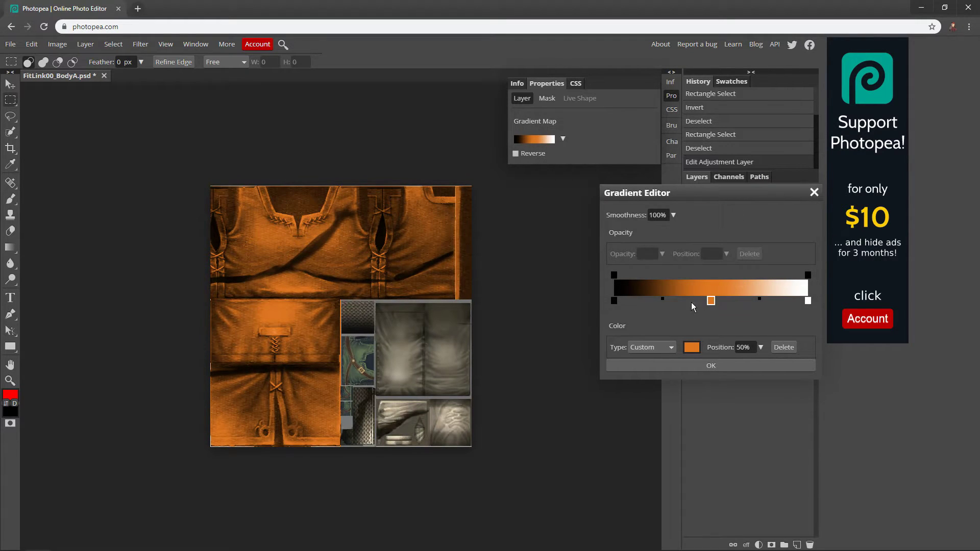
Add a green colour stop at 72% of the gradient
click(746, 301)
drag(746, 301, 754, 302)
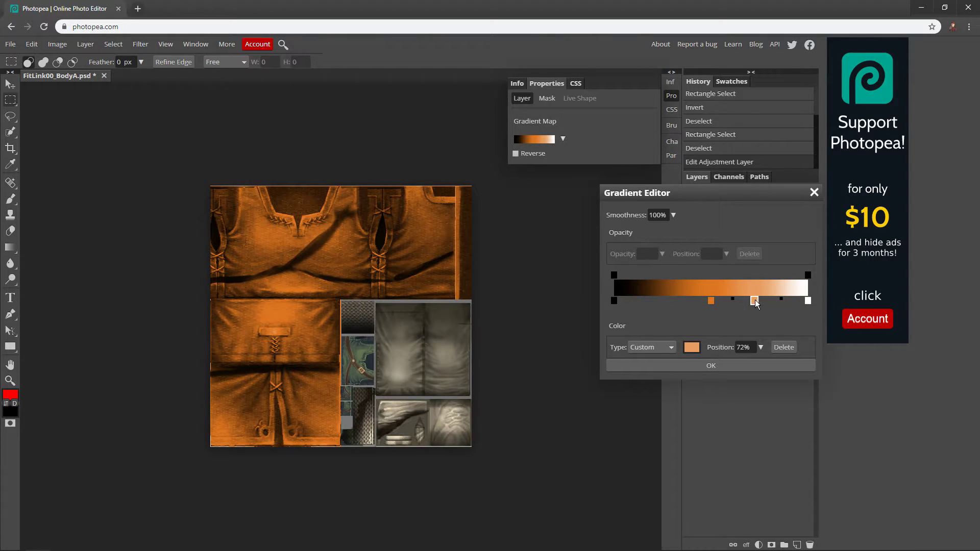
double_click(754, 301)
drag(135, 152, 86, 158)
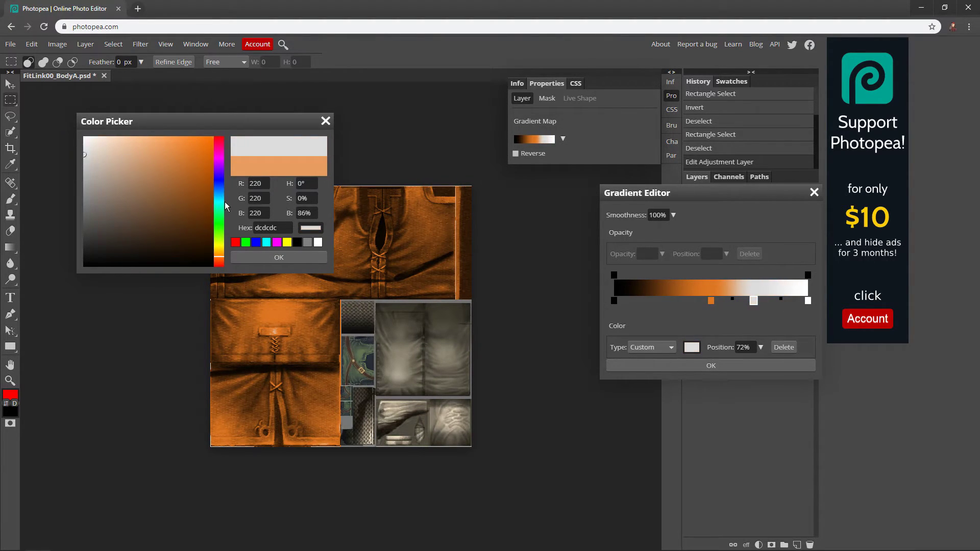
click(219, 213)
drag(183, 188, 203, 176)
click(298, 257)
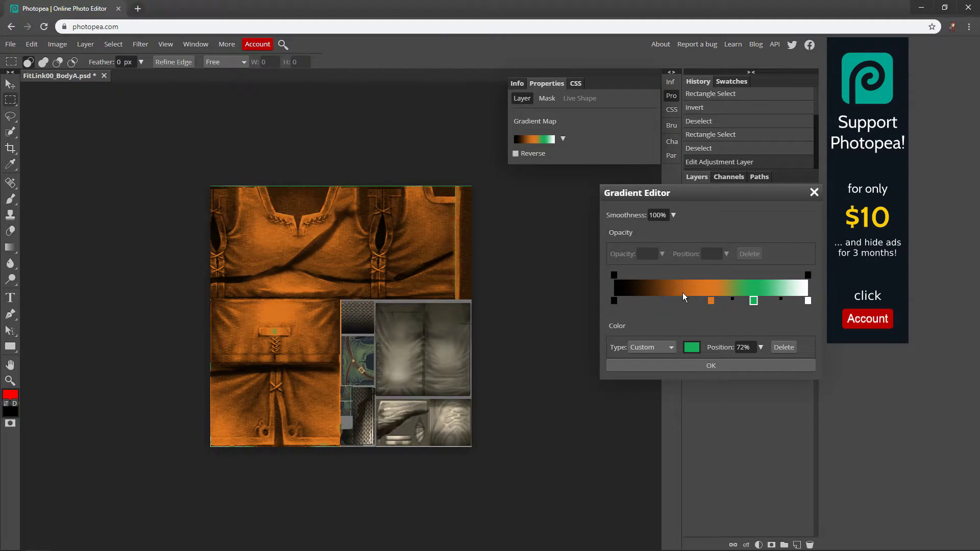
Slide the orange and green stops left toward the middle
click(711, 301)
drag(710, 301, 666, 301)
drag(754, 301, 691, 302)
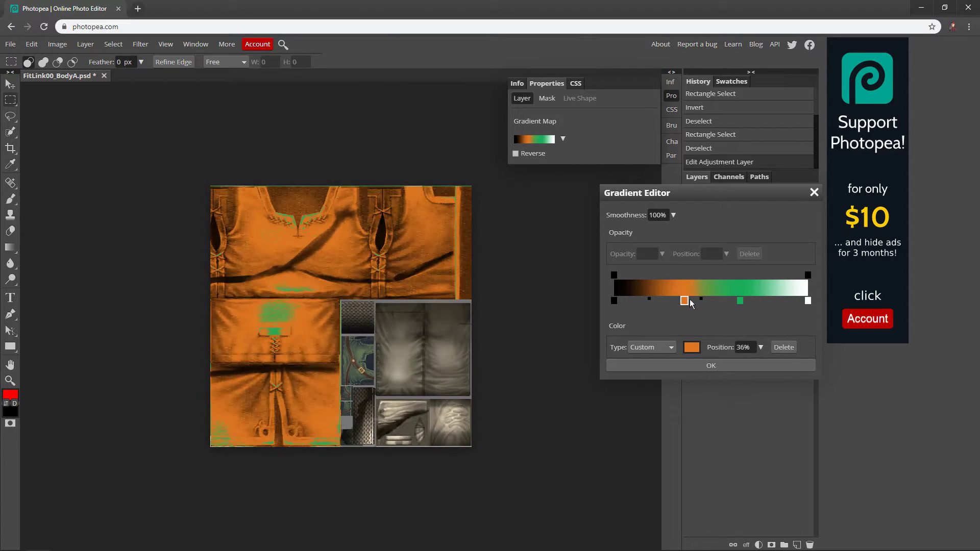
Add a blue stop at 16% and nudge the orange stop right
click(649, 302)
double_click(646, 301)
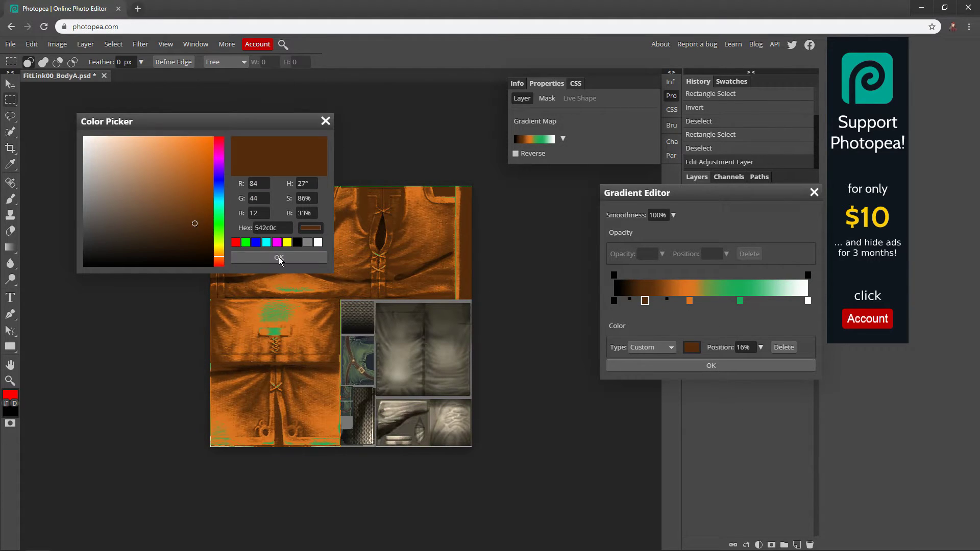
drag(195, 224, 194, 188)
drag(220, 235, 218, 179)
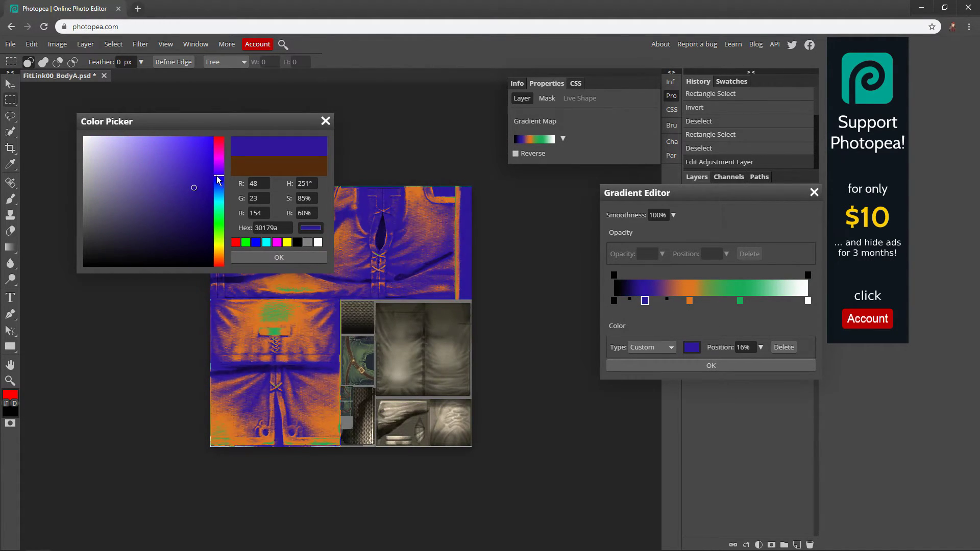
click(278, 257)
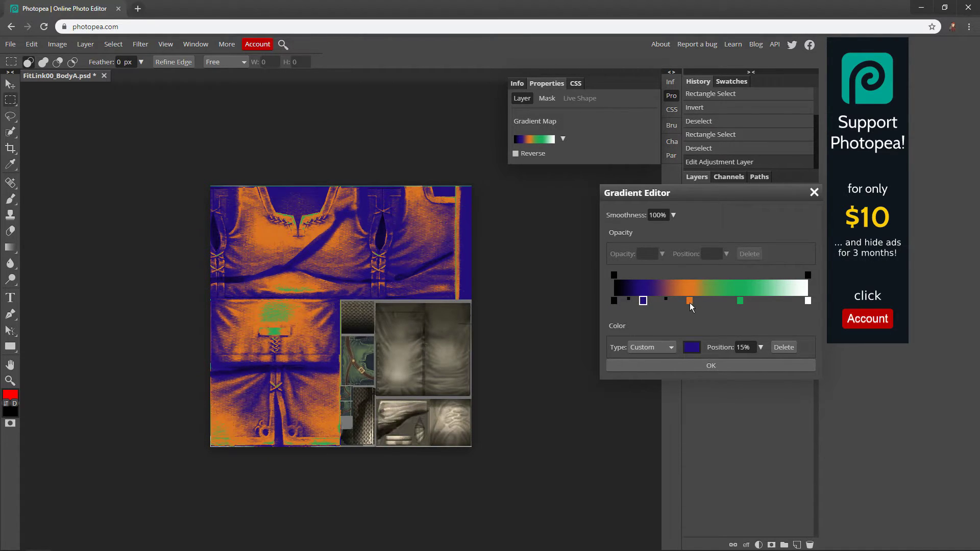
drag(690, 301, 659, 304)
click(739, 301)
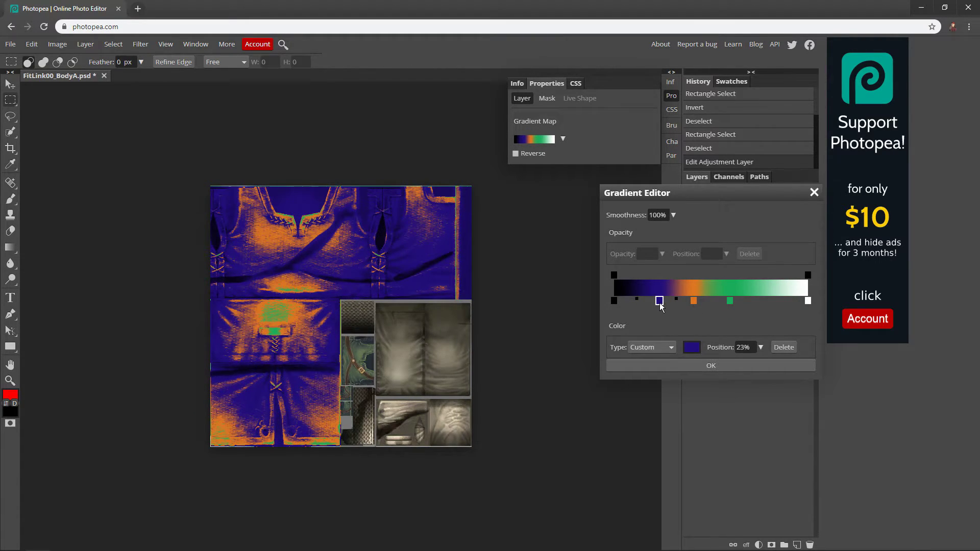
Recolour the blue stop deep brown and the orange stop yellow
double_click(660, 302)
drag(224, 256, 225, 257)
mouse_move(194, 189)
mouse_down()
mouse_move(213, 183)
mouse_move(207, 201)
mouse_up()
click(265, 258)
double_click(693, 301)
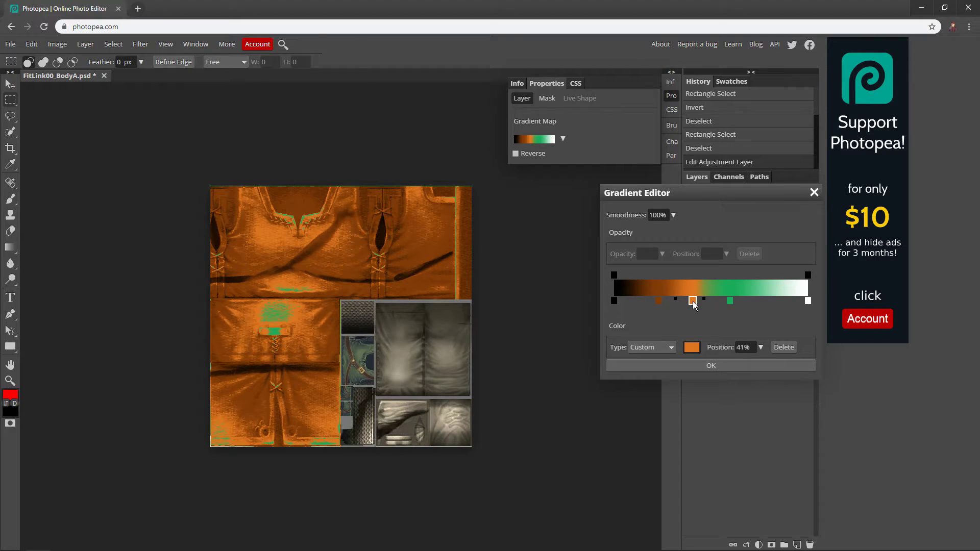
drag(219, 255, 218, 249)
click(295, 256)
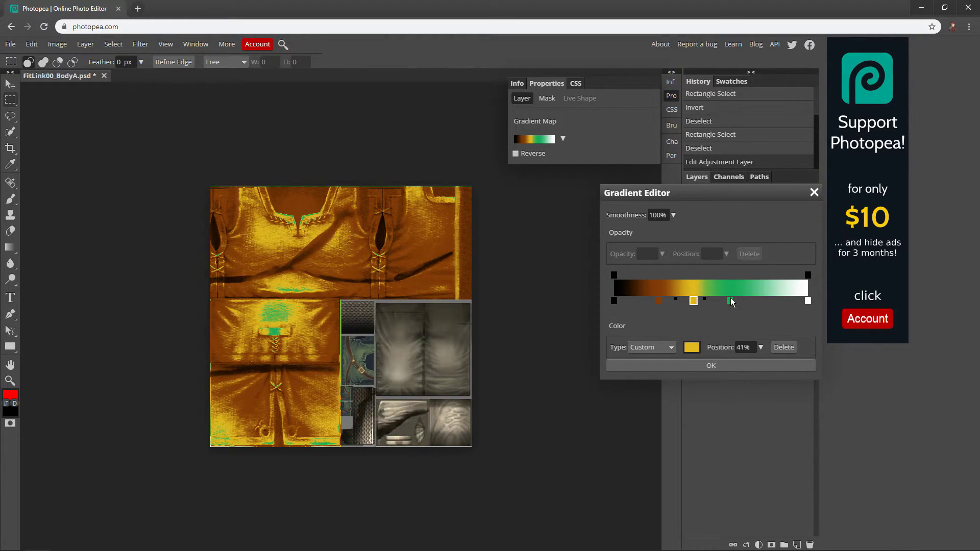
Turn the green stop golden brown and slide the yellow stop slightly right
double_click(730, 301)
drag(220, 250, 219, 249)
click(202, 209)
mouse_move(201, 210)
mouse_down()
mouse_move(204, 161)
mouse_move(205, 173)
mouse_up()
click(223, 254)
click(223, 256)
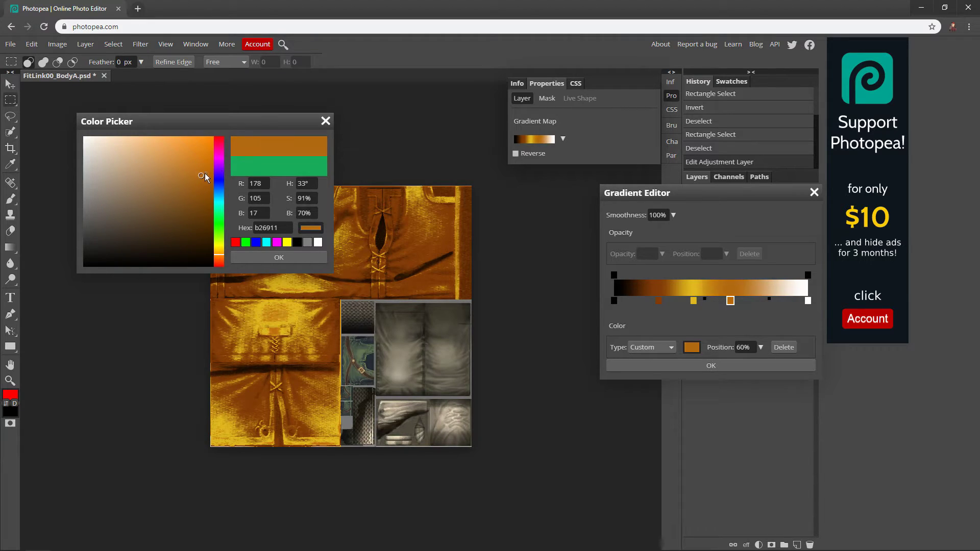
click(292, 256)
drag(693, 302, 731, 303)
Add a dark brown stop near the dark end and move it to about 13%
double_click(630, 301)
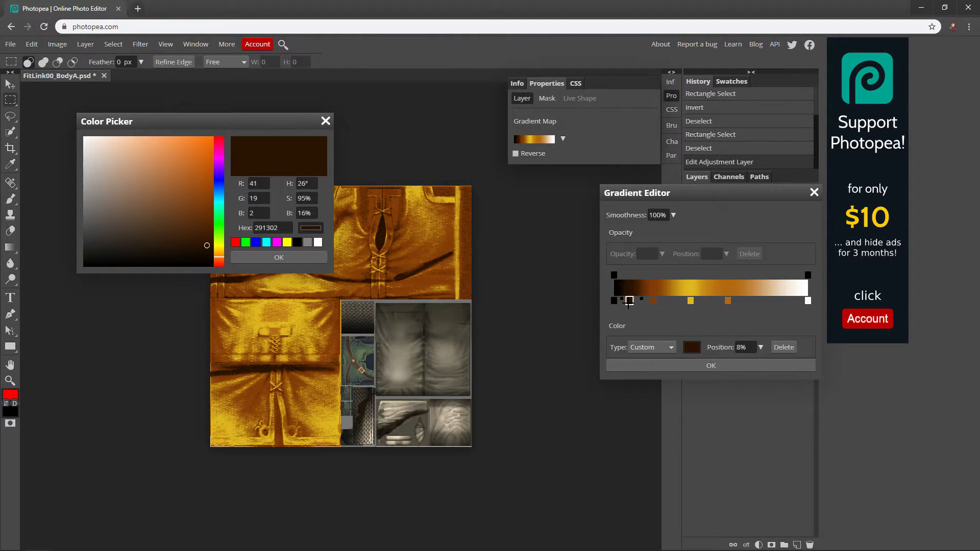
mouse_move(197, 253)
mouse_down()
mouse_move(187, 259)
mouse_move(195, 227)
mouse_move(192, 241)
mouse_up()
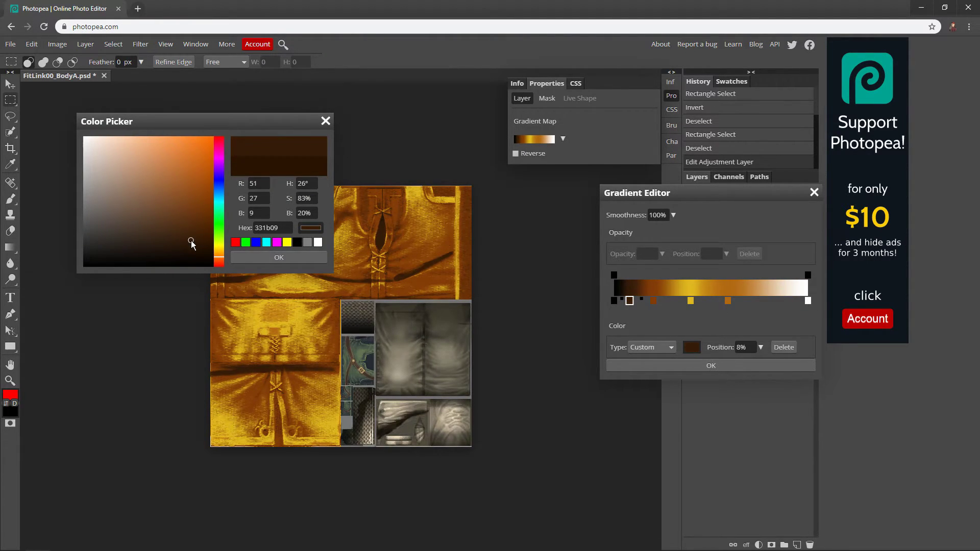
click(279, 257)
drag(629, 301, 662, 302)
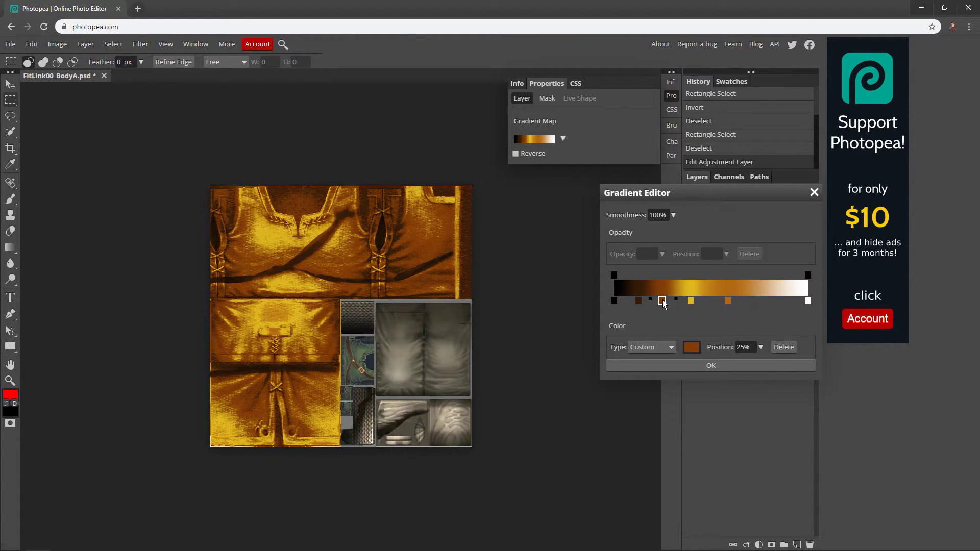
Confirm the gold gradient and toggle the layer to compare with the original
click(733, 366)
click(691, 221)
click(691, 221)
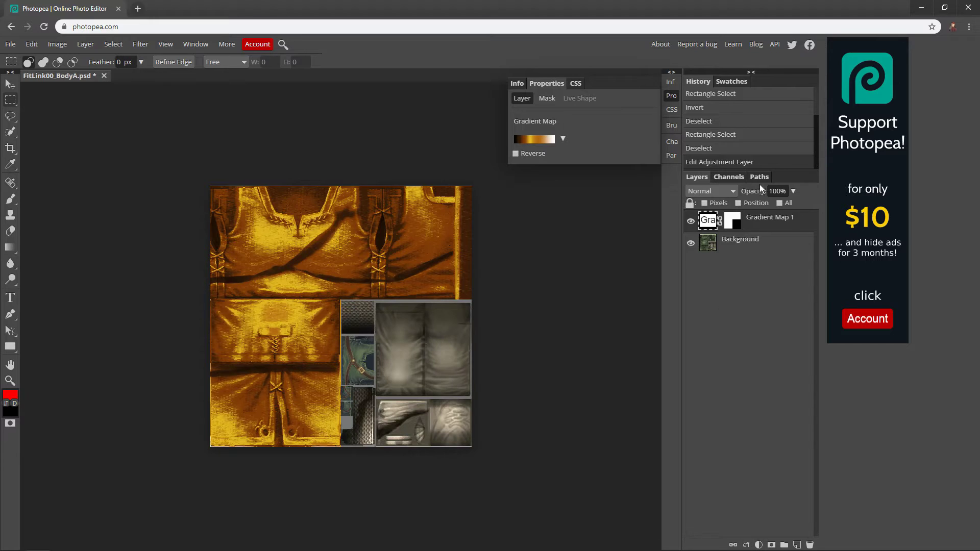
Duplicate Gradient Map 1 and hide the original layer
right_click(755, 222)
click(766, 281)
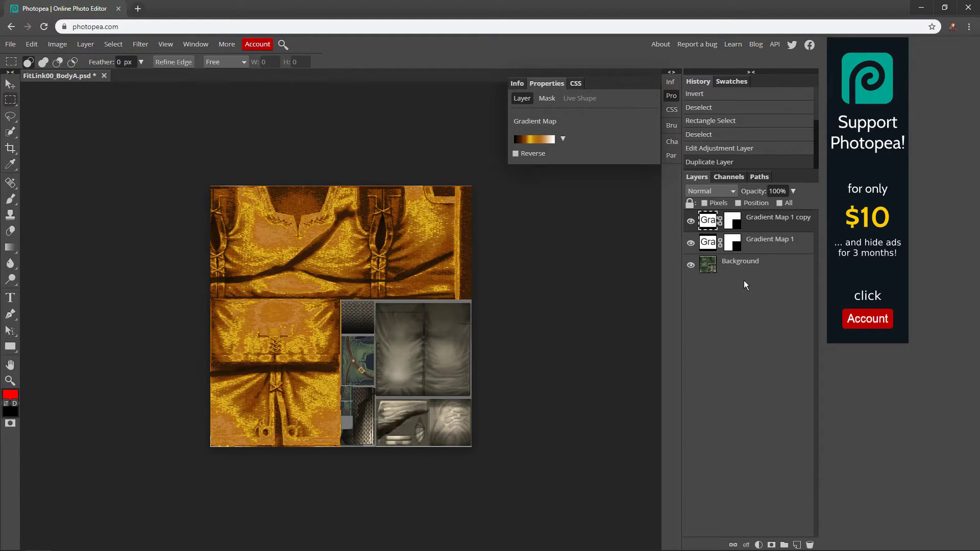
click(690, 245)
In the copy's gradient, delete the brown stops and slide the yellow stop to 63%
click(550, 140)
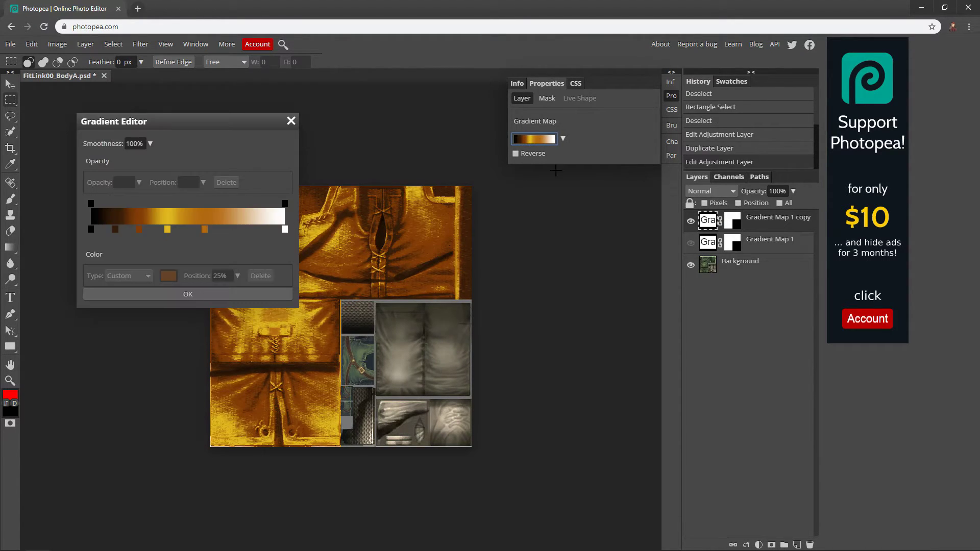
drag(139, 229, 147, 269)
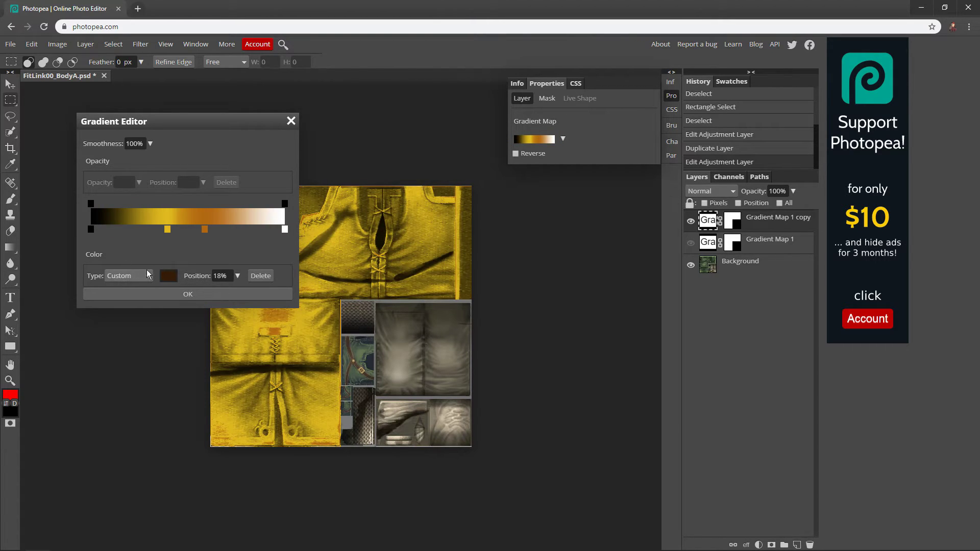
mouse_move(205, 230)
mouse_down()
mouse_move(205, 255)
mouse_move(188, 231)
mouse_up()
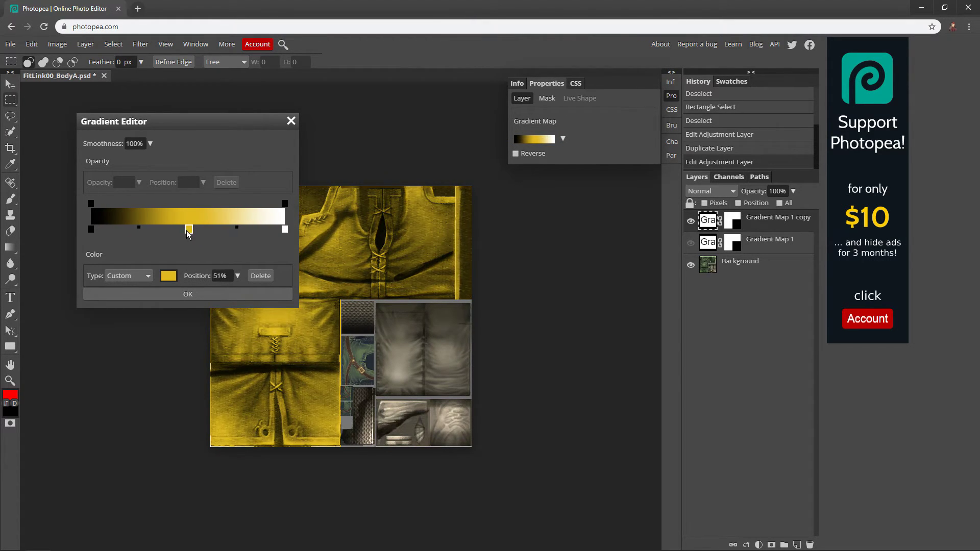
drag(213, 133, 720, 178)
drag(700, 275, 721, 275)
Change that stop's colour to blue, setting the red component around 69
click(676, 321)
drag(222, 219, 223, 187)
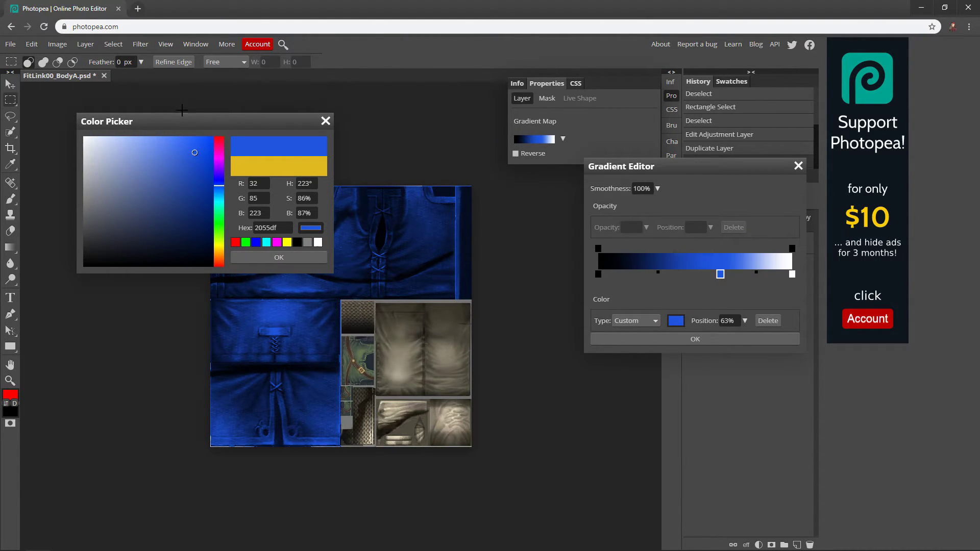
drag(192, 123, 655, 146)
click(577, 205)
drag(581, 211, 627, 201)
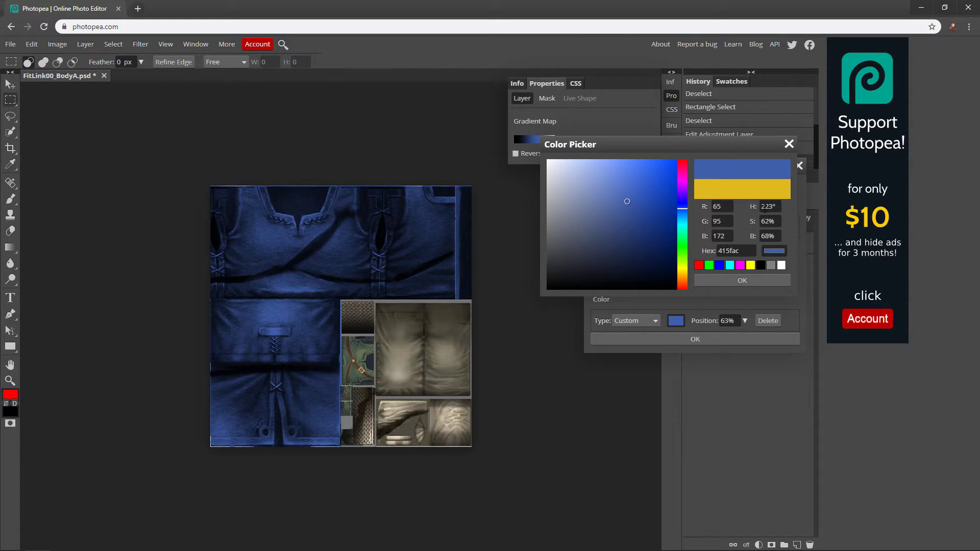
click(725, 206)
text(69)
key(Down)
key(Down)
key(Down)
key(Down)
key(Up)
key(Up)
key(Up)
key(Up)
key(Up)
key(Up)
key(Up)
key(Up)
key(Down)
key(Down)
key(Down)
key(Down)
Fine-tune the blue's hue, saturation and brightness, then confirm it
click(776, 206)
key(Up)
key(Up)
key(Up)
key(Up)
key(Down)
key(Down)
key(Down)
key(Down)
key(Down)
key(Down)
key(Down)
key(Down)
key(Down)
key(Down)
key(Down)
key(Down)
key(Down)
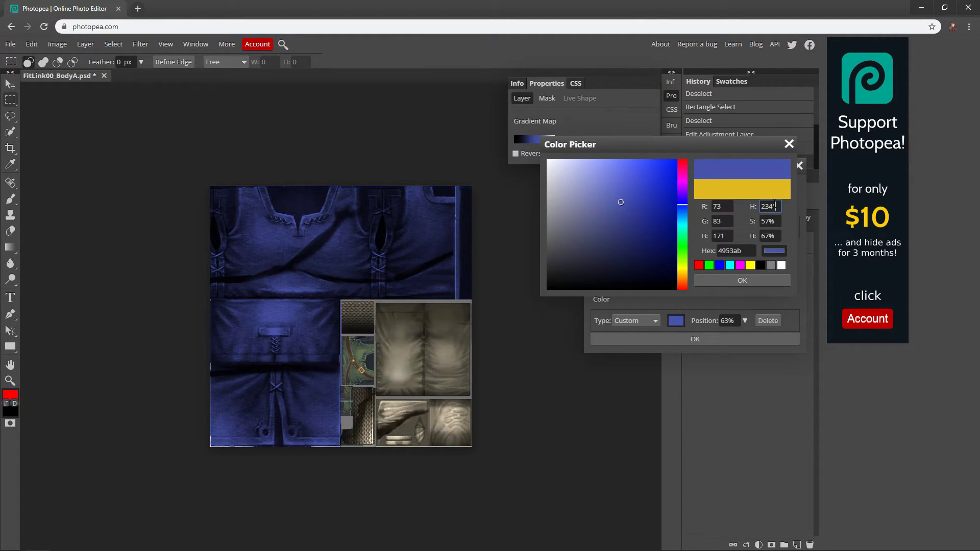
click(772, 220)
key(Down)
key(Down)
key(Down)
key(Down)
key(Down)
key(Down)
key(Down)
key(Down)
key(Down)
key(Down)
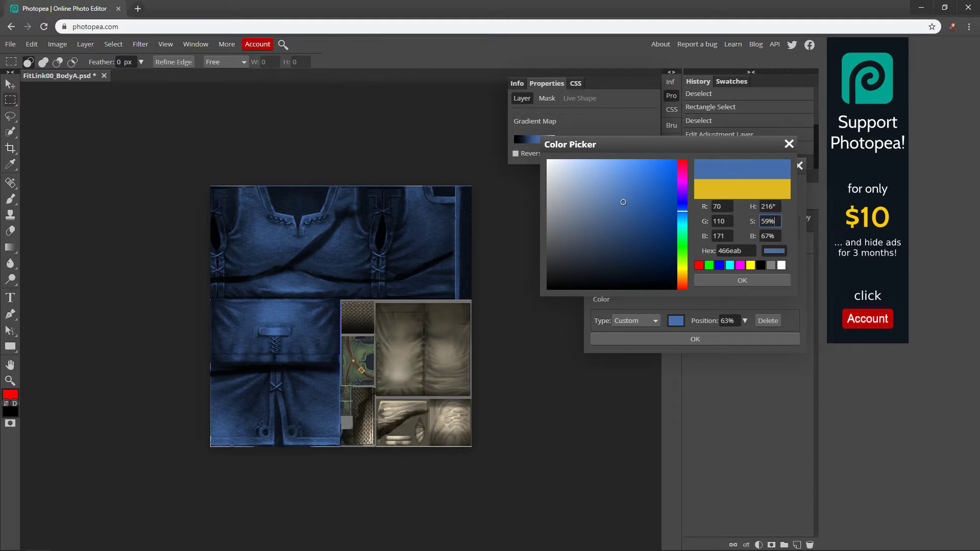
key(Up)
key(Up)
key(Up)
key(Up)
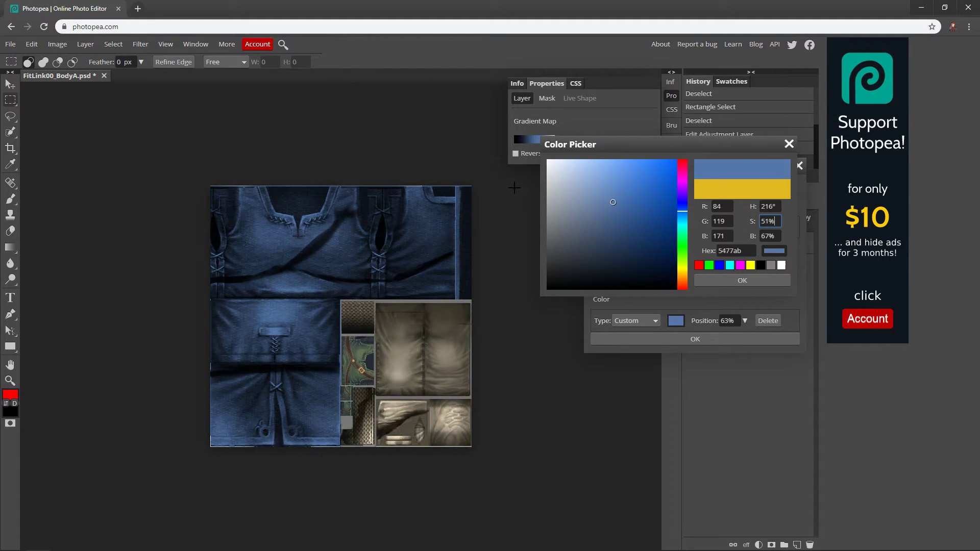
mouse_move(615, 201)
mouse_down()
mouse_move(628, 194)
mouse_move(620, 202)
mouse_up()
click(759, 282)
Confirm the blue gradient, zoom into the collar, and undo a test brush stroke
click(696, 339)
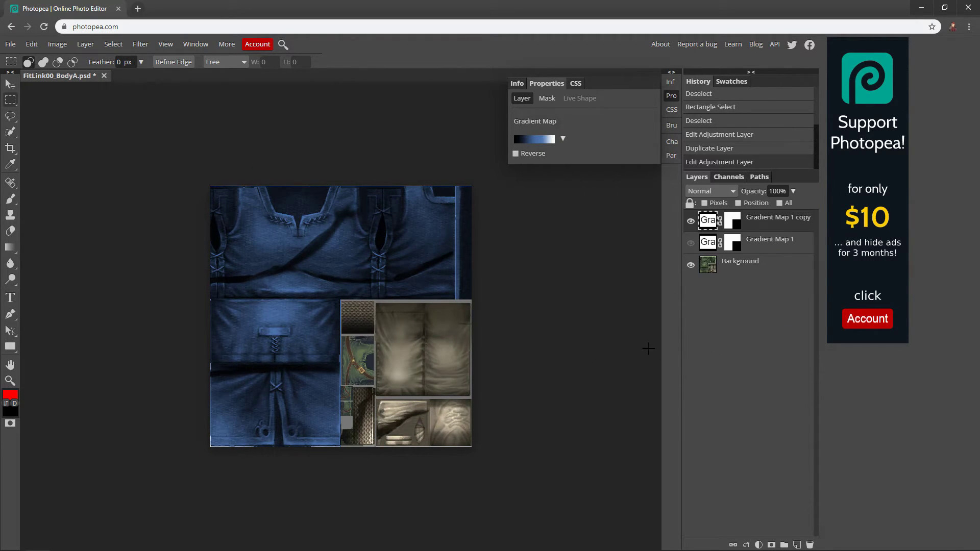
scroll(431, 349, up, 3)
scroll(422, 272, up, 2)
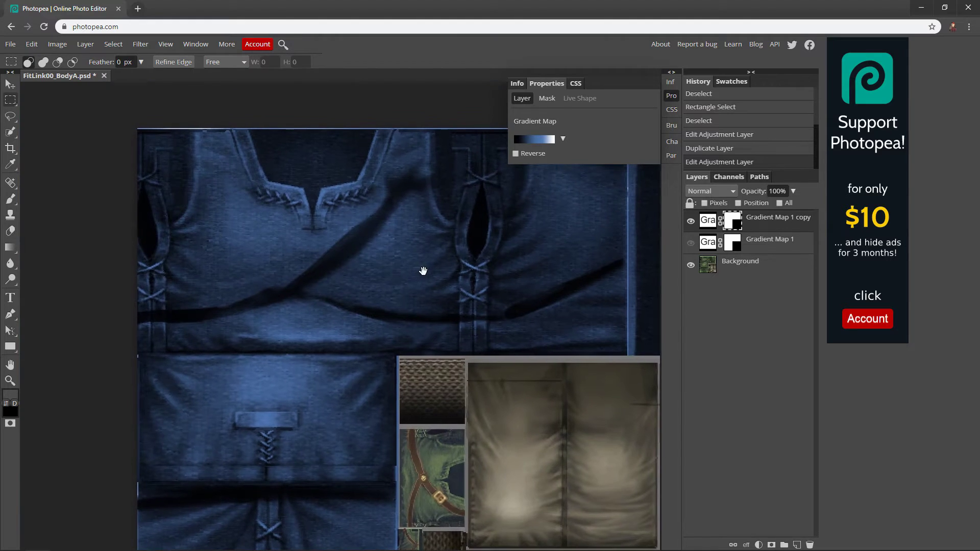
scroll(337, 220, up, 3)
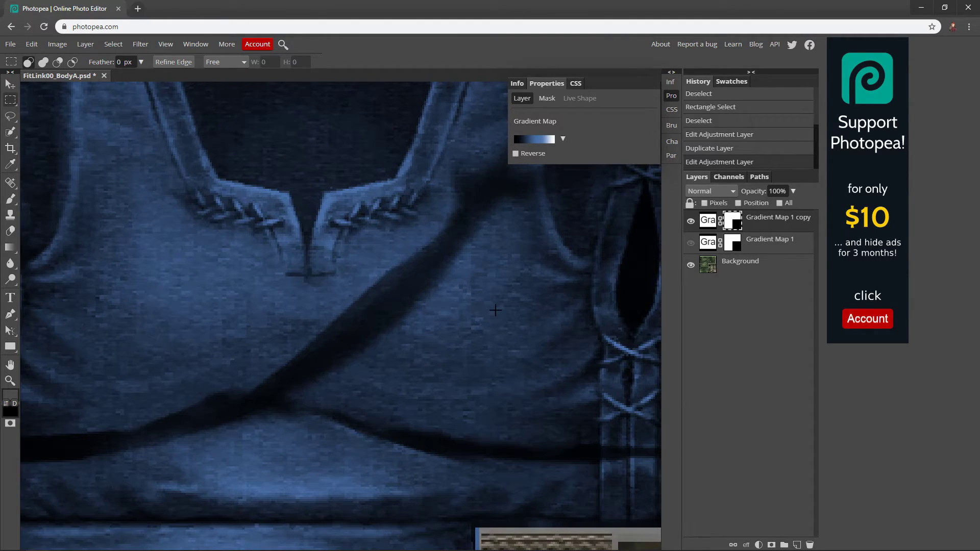
key(b)
drag(338, 224, 378, 209)
key(ctrl+z)
Set a 4 px brush at 61% hardness and paint the copy's mask over the collar stitches
right_click(10, 279)
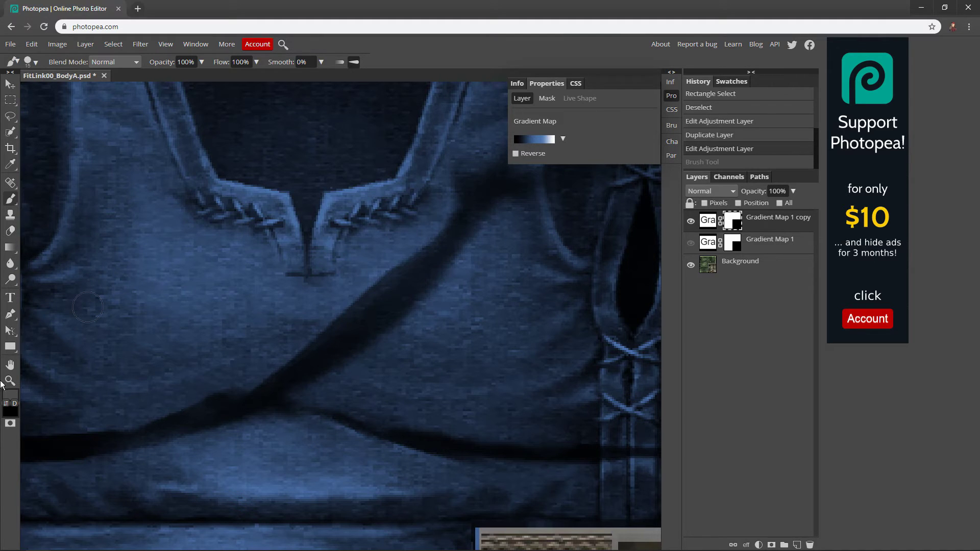
right_click(10, 198)
click(29, 62)
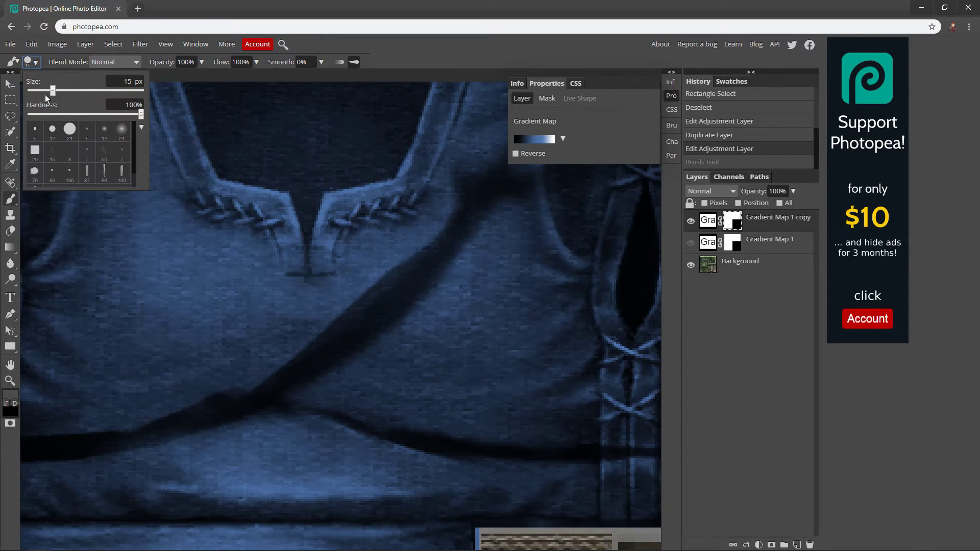
drag(51, 91, 43, 92)
drag(141, 114, 98, 116)
click(307, 199)
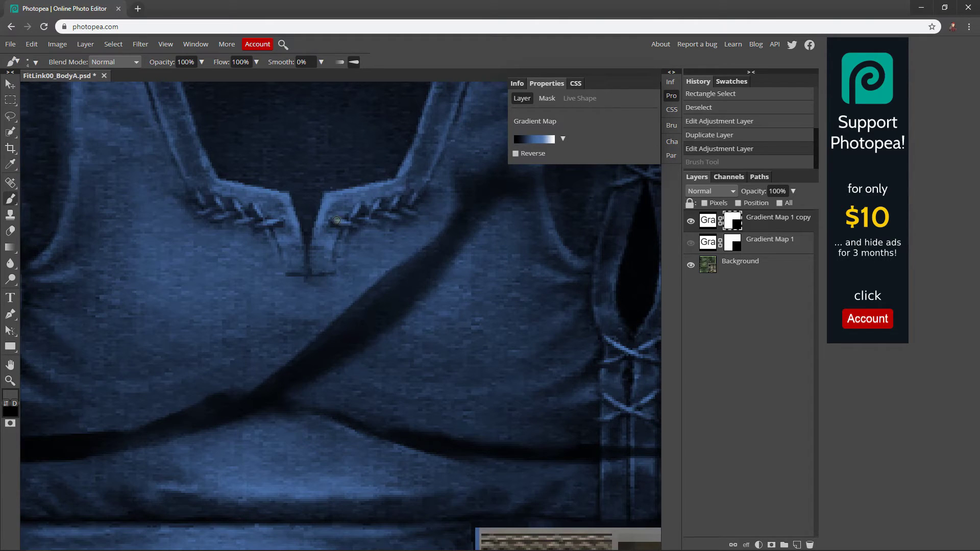
mouse_move(353, 225)
mouse_down()
mouse_move(360, 210)
mouse_move(344, 233)
mouse_up()
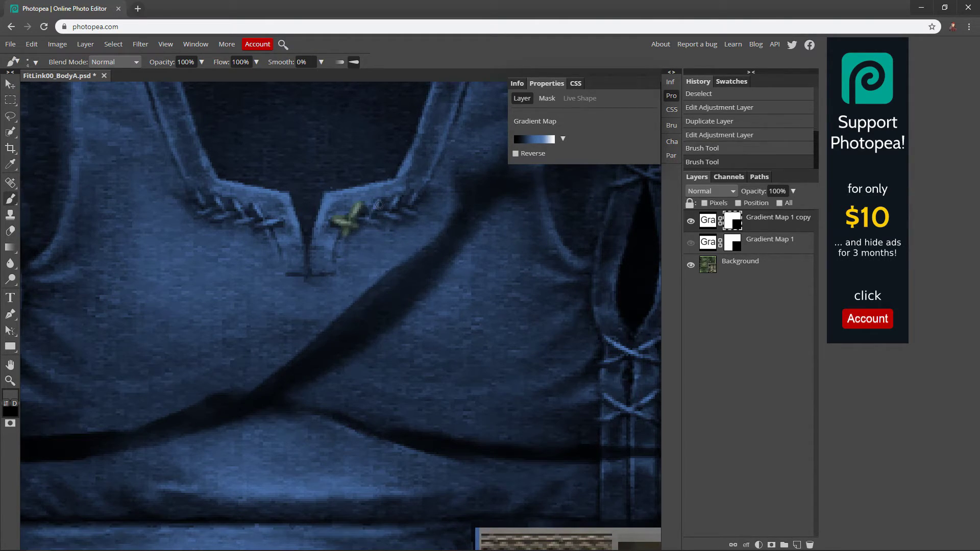
mouse_move(380, 205)
mouse_down()
mouse_move(358, 219)
mouse_move(400, 218)
mouse_move(399, 198)
mouse_up()
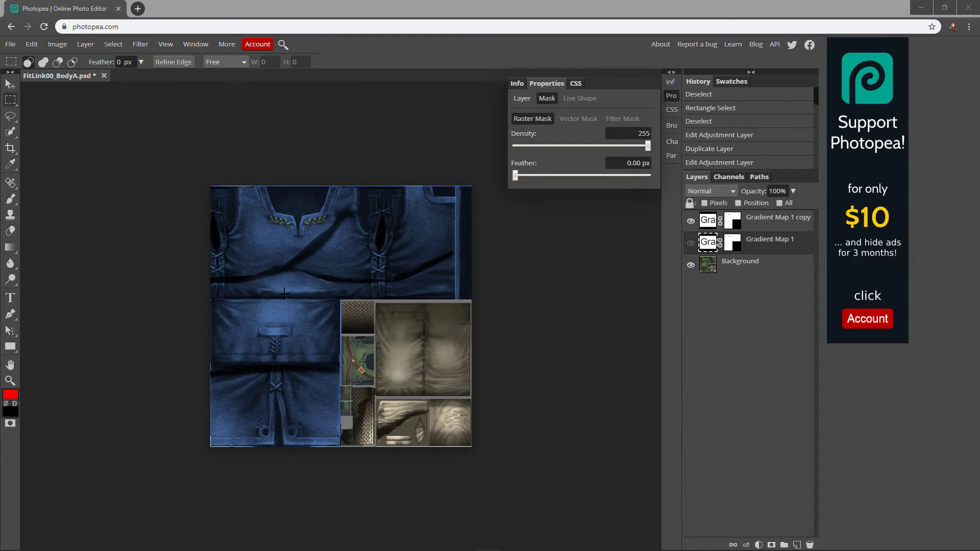
Zoom in and drag a rectangle over the collar stitching, then deselect
click(272, 210)
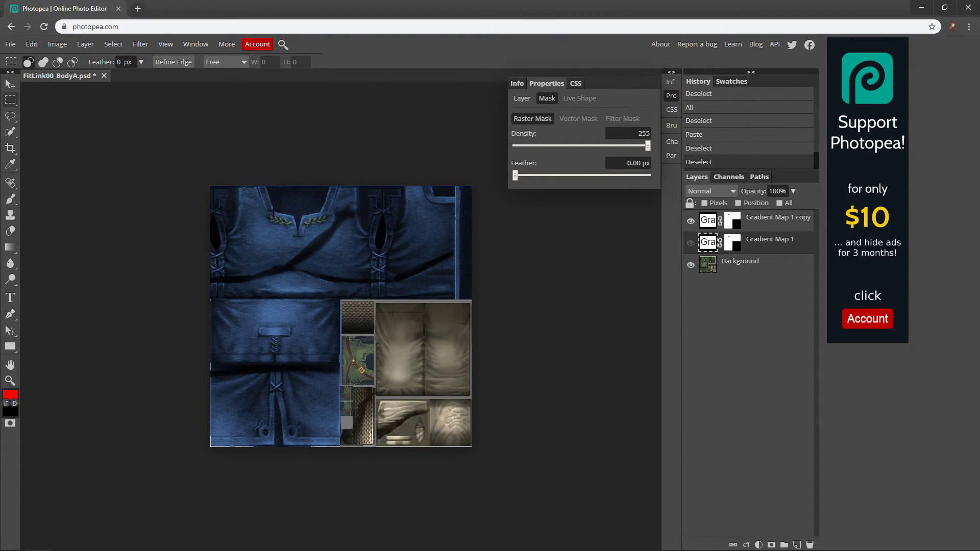
scroll(273, 211, up, 5)
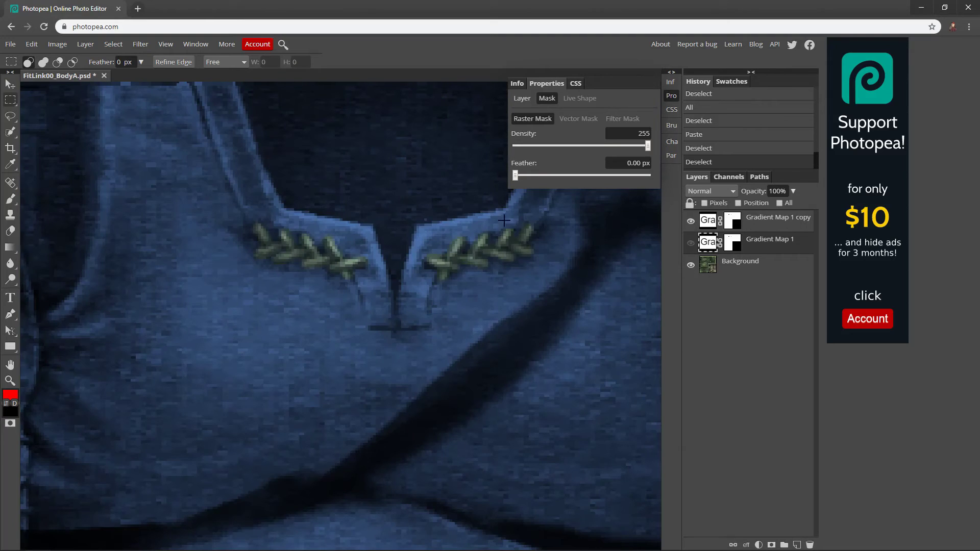
drag(265, 233, 376, 272)
key(ctrl+d)
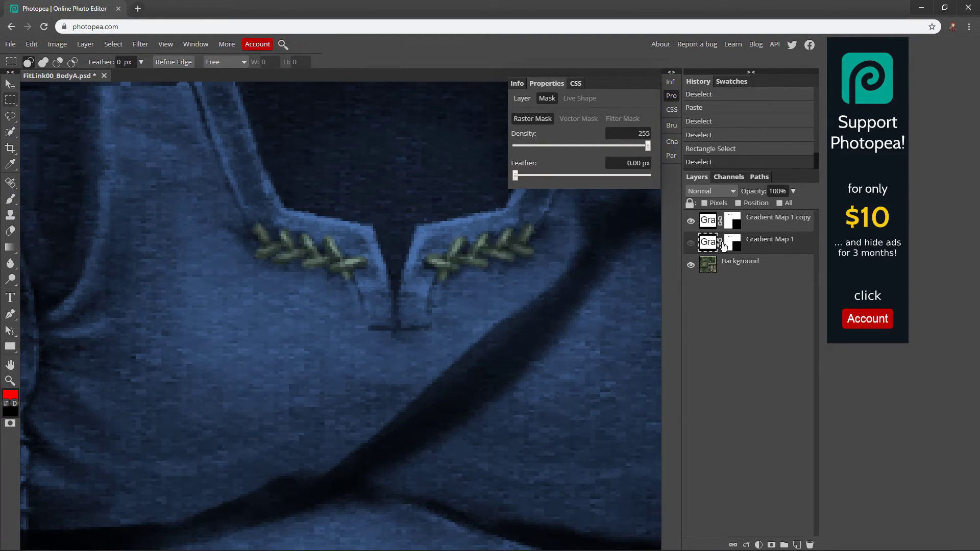
View the copy layer's mask on its own, then return to the full texture
click(734, 225)
alt+click(734, 228)
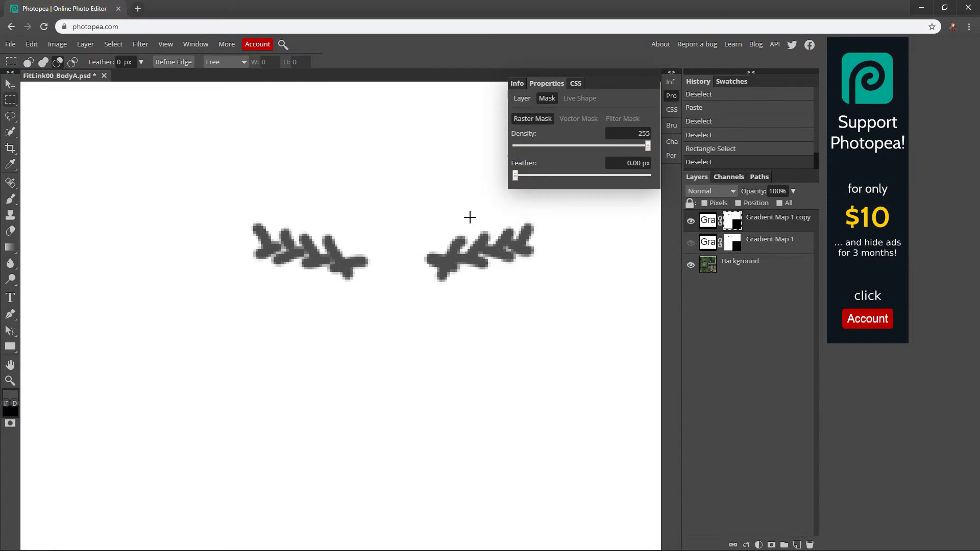
scroll(470, 217, down, 5)
scroll(282, 278, up, 1)
scroll(282, 278, down, 1)
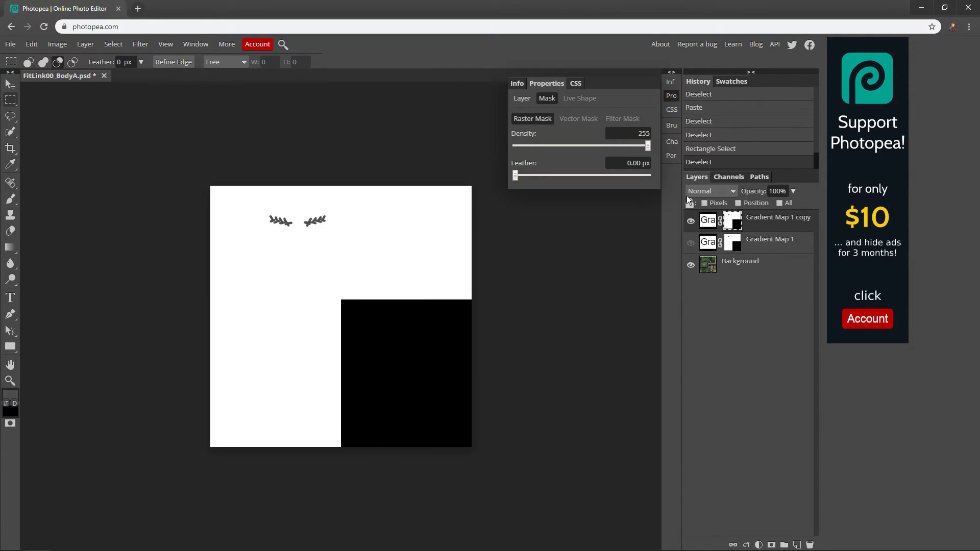
click(721, 226)
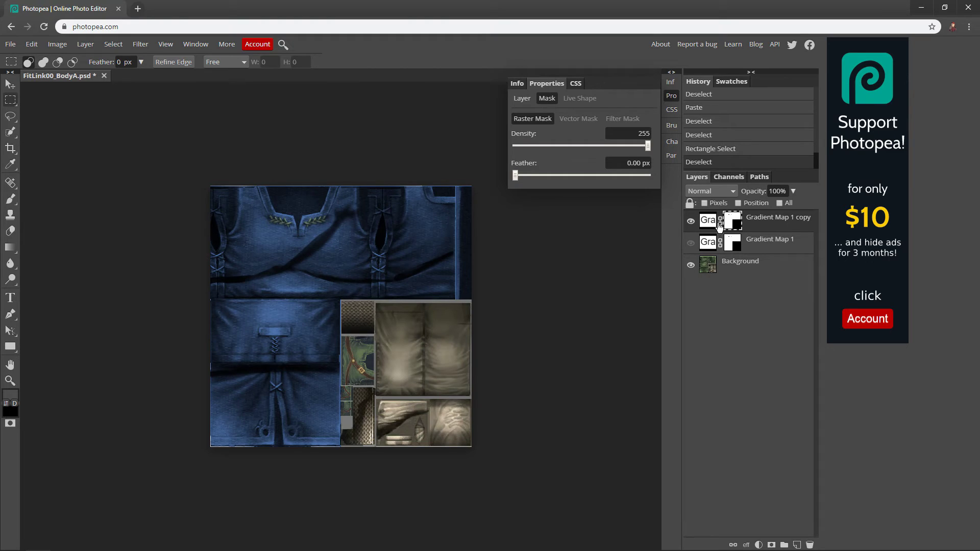
Display the copy layer's mask alone and select all of it to copy
key(alt)
alt+click(734, 229)
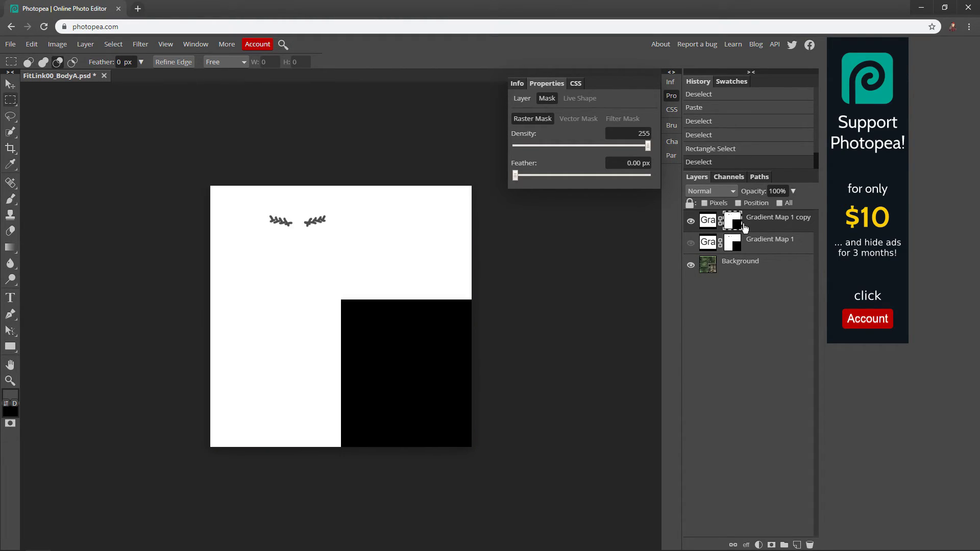
key(ctrl+a)
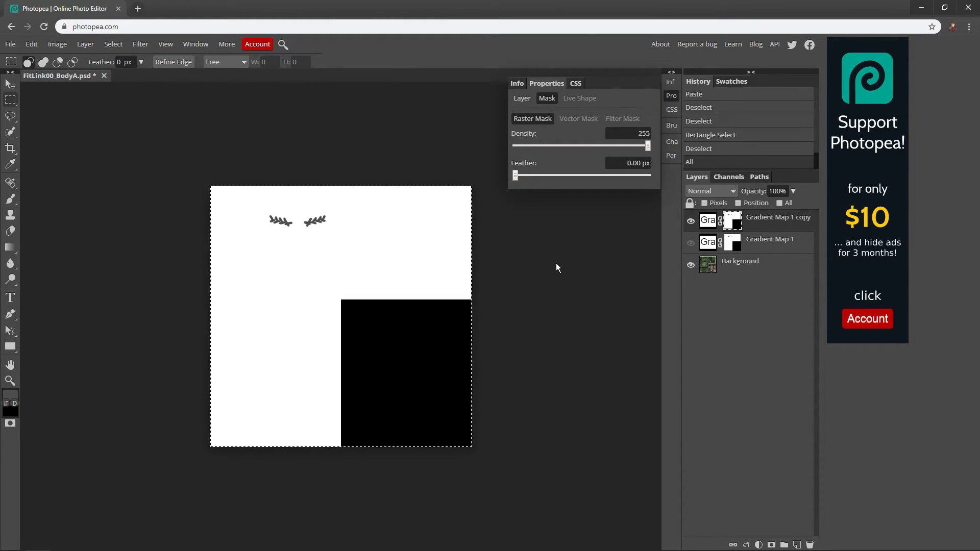
Paste the mask into Gradient Map 1's mask, invert it and deselect
click(734, 243)
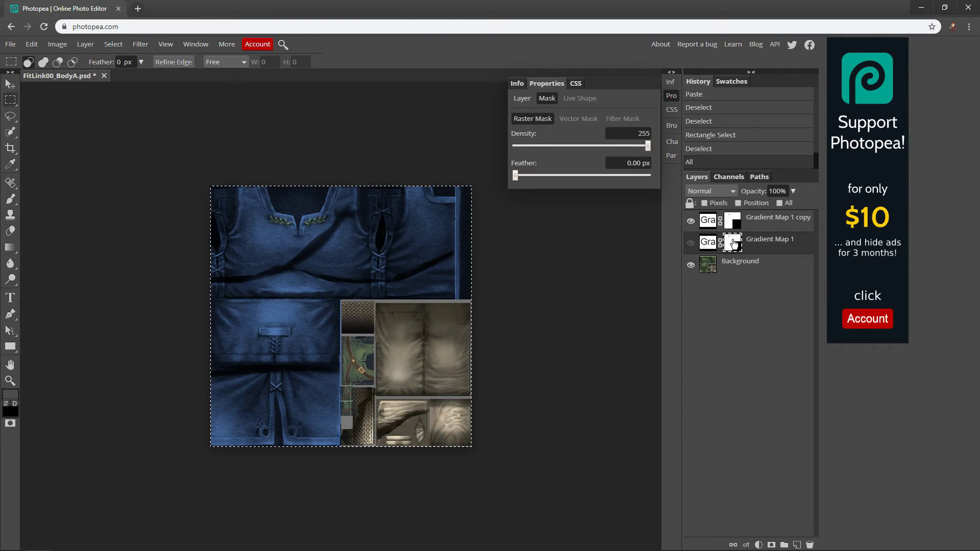
alt+click(734, 244)
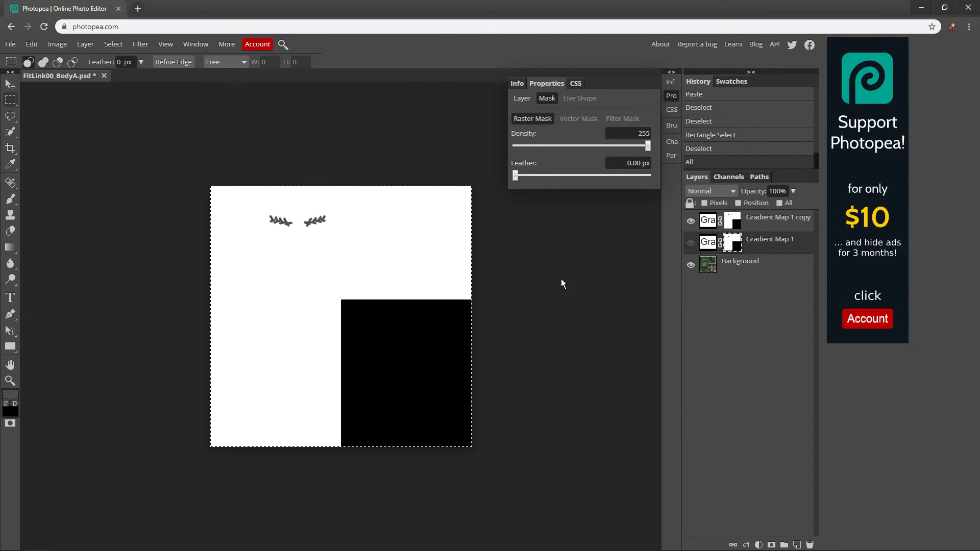
key(ctrl+v)
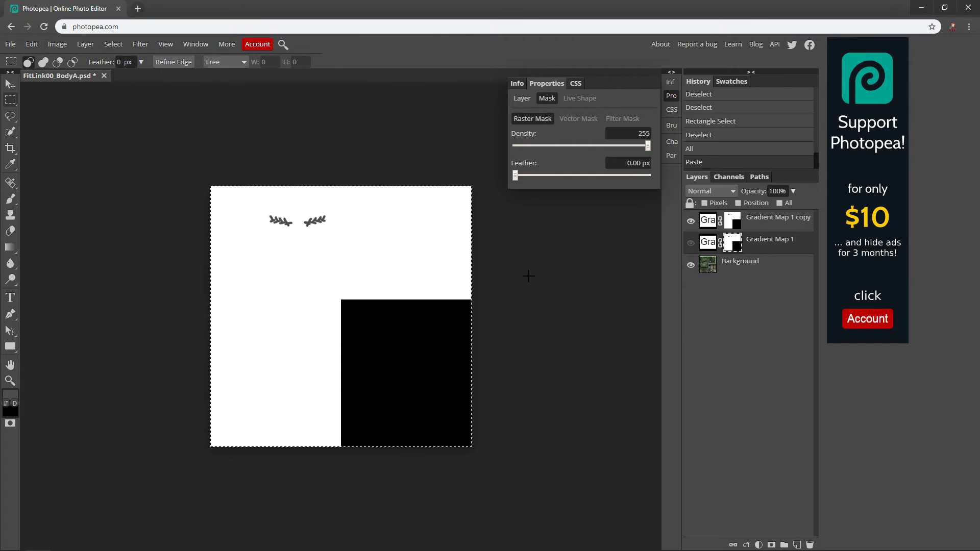
key(ctrl+i)
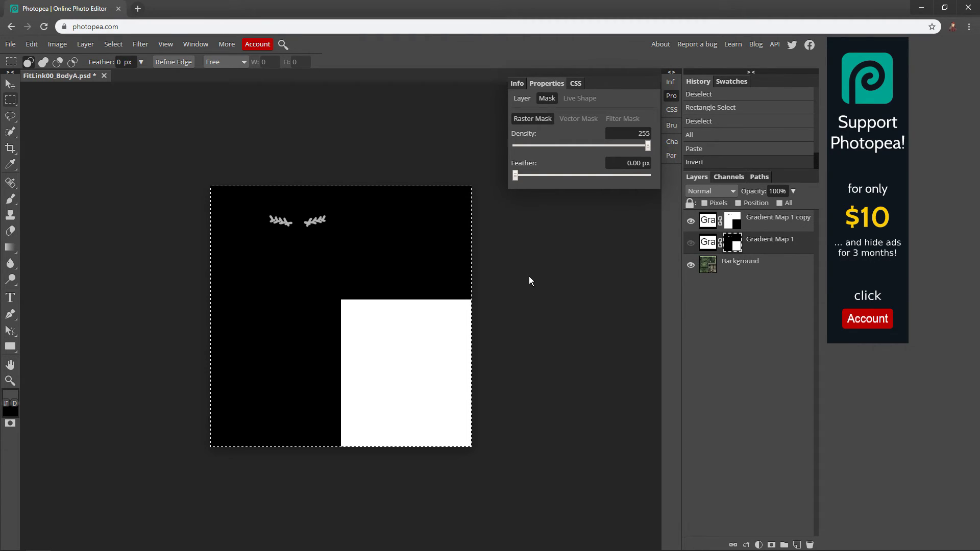
key(ctrl+d)
scroll(280, 218, up, 5)
scroll(338, 251, down, 1)
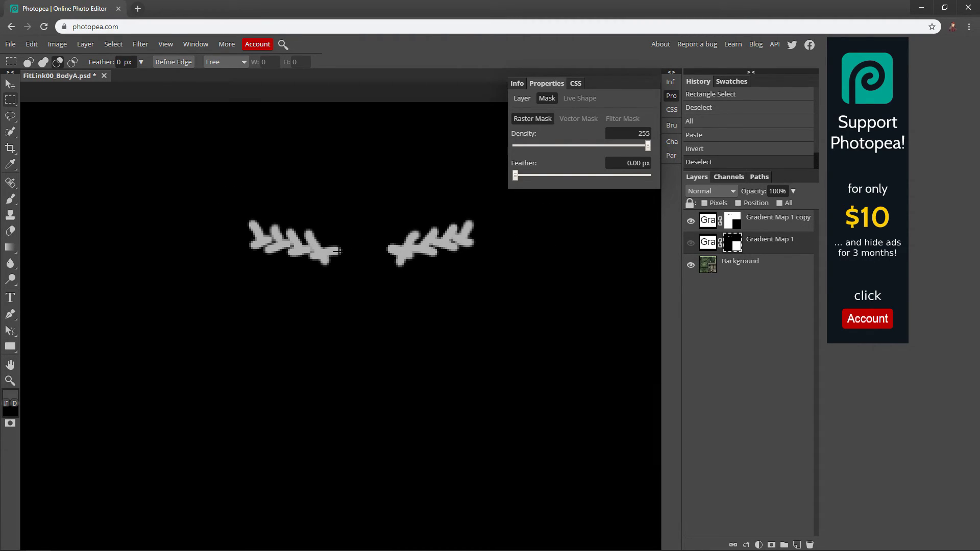
Apply Levels with white input 99 to Gradient Map 1's mask, reset colours, and return to the texture
click(91, 44)
mouse_move(62, 42)
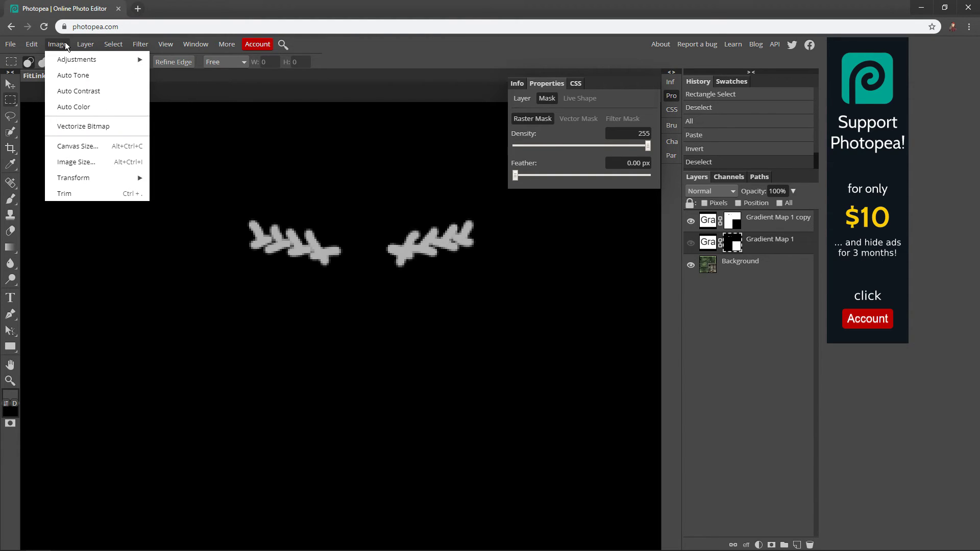
mouse_move(72, 59)
click(183, 75)
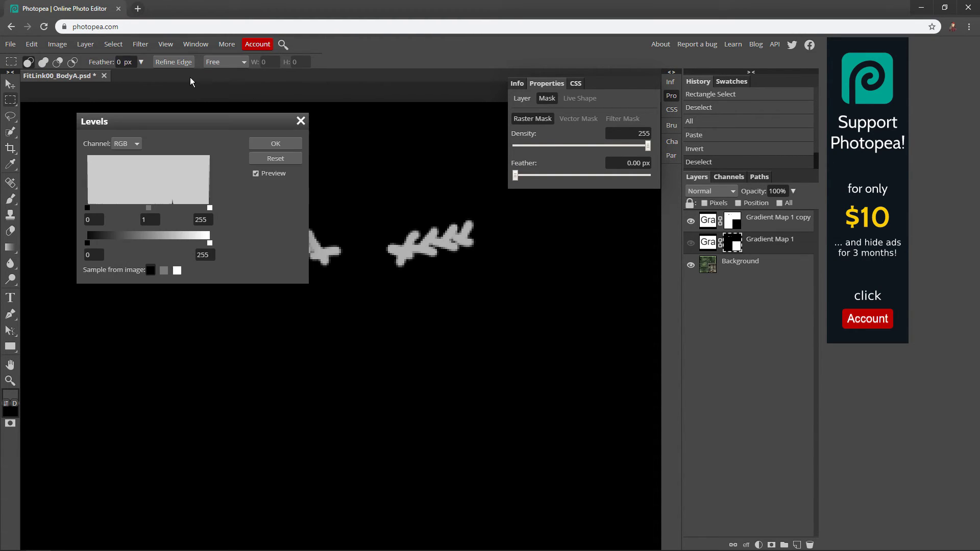
drag(185, 121, 362, 171)
drag(430, 169, 676, 251)
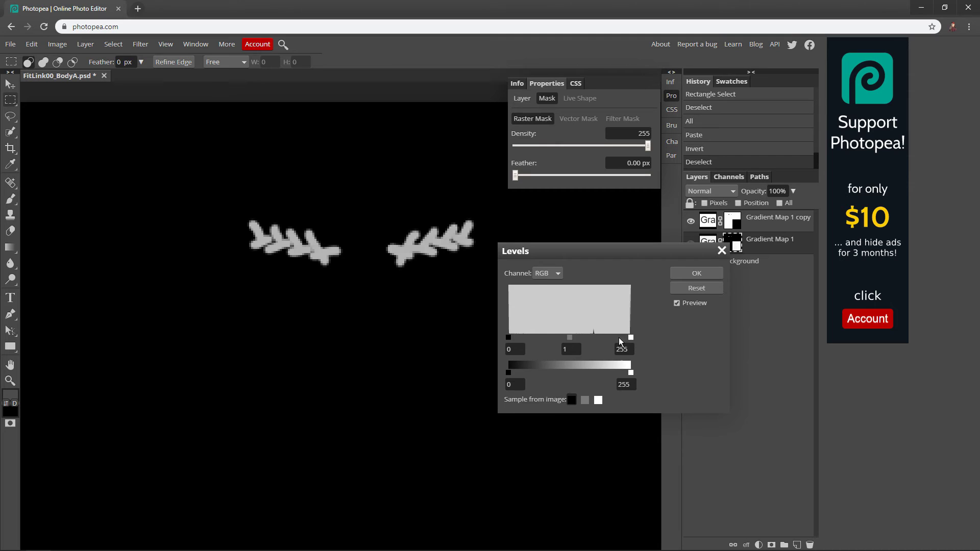
drag(620, 339, 556, 338)
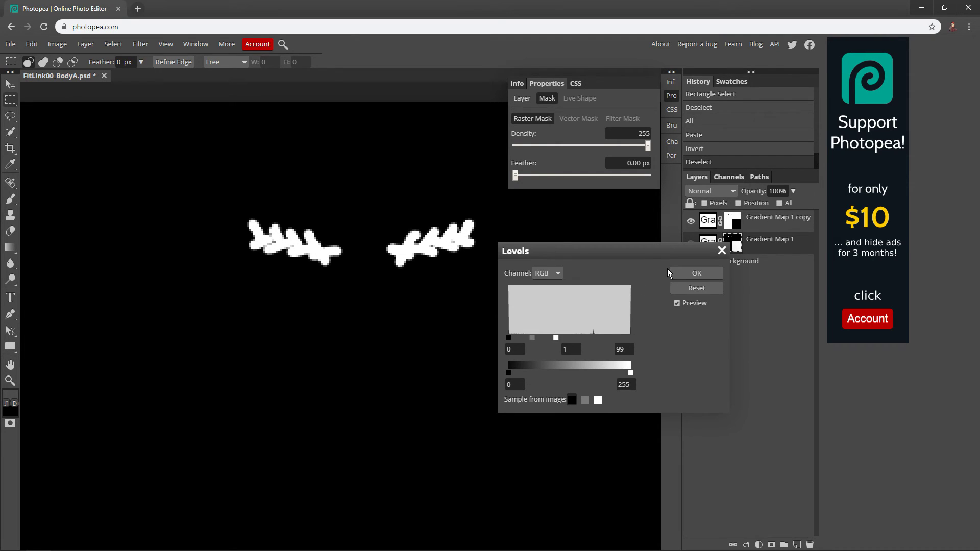
click(670, 274)
click(13, 408)
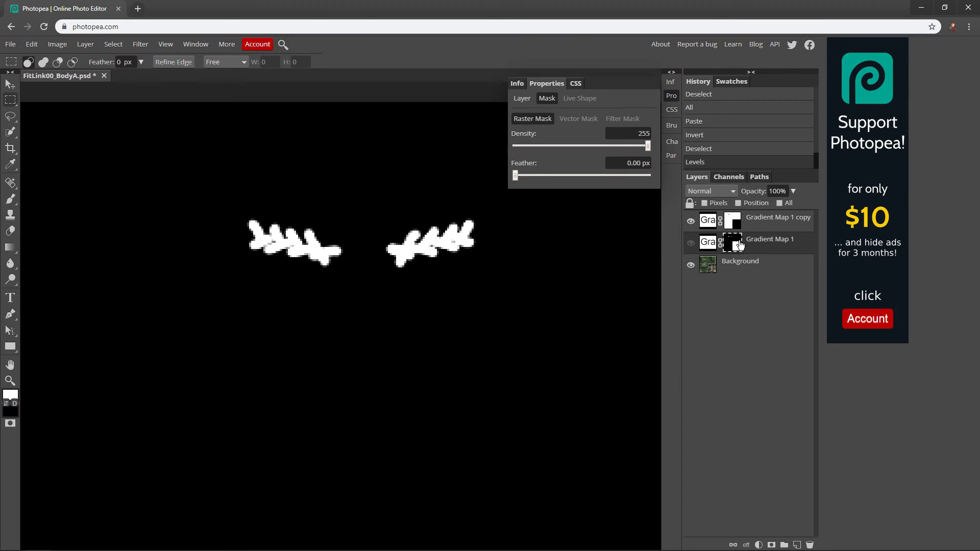
click(709, 242)
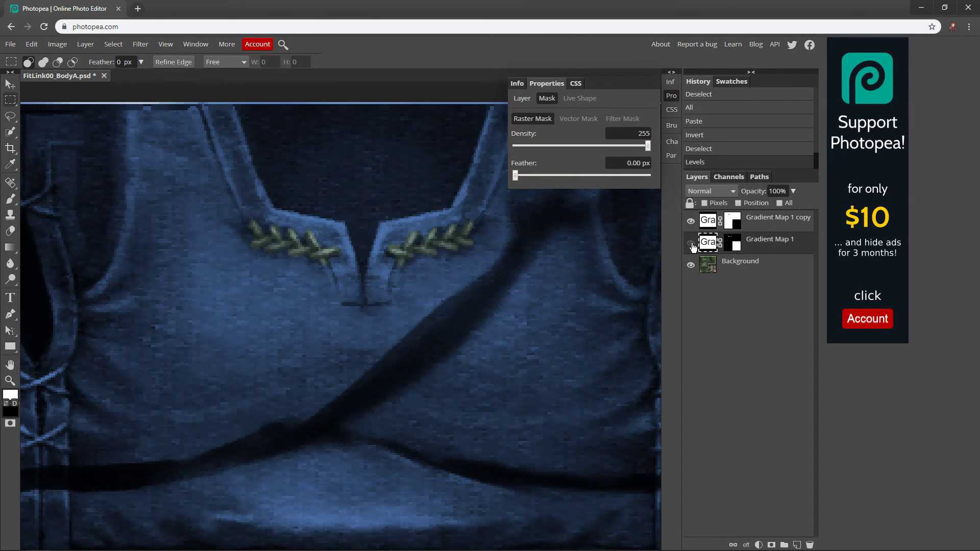
Make Gradient Map 1 visible so the collar stitching turns gold
click(691, 244)
scroll(409, 262, down, 3)
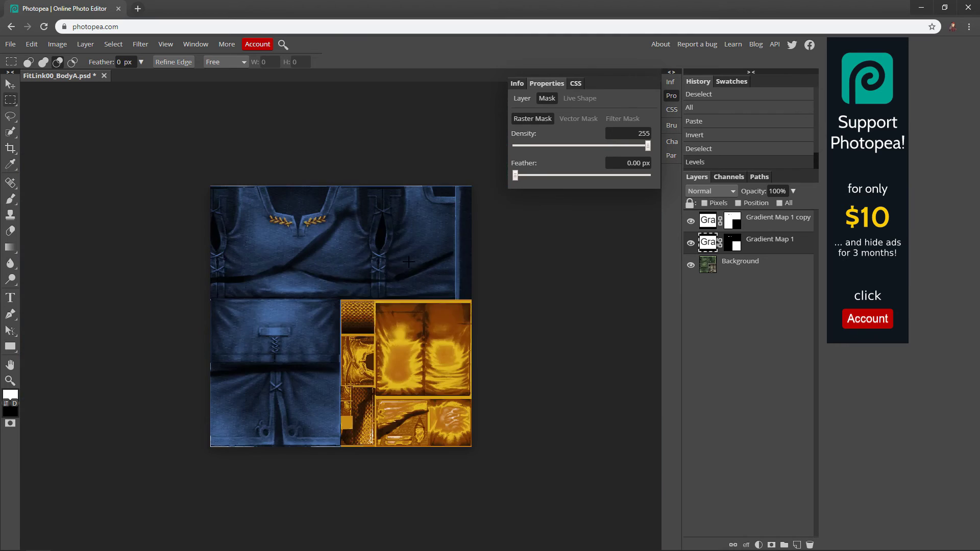
scroll(342, 255, up, 2)
scroll(369, 272, down, 3)
scroll(432, 388, up, 1)
scroll(559, 361, up, 1)
Select Gradient Map 1's mask and marquee the lower-right pants area
click(732, 244)
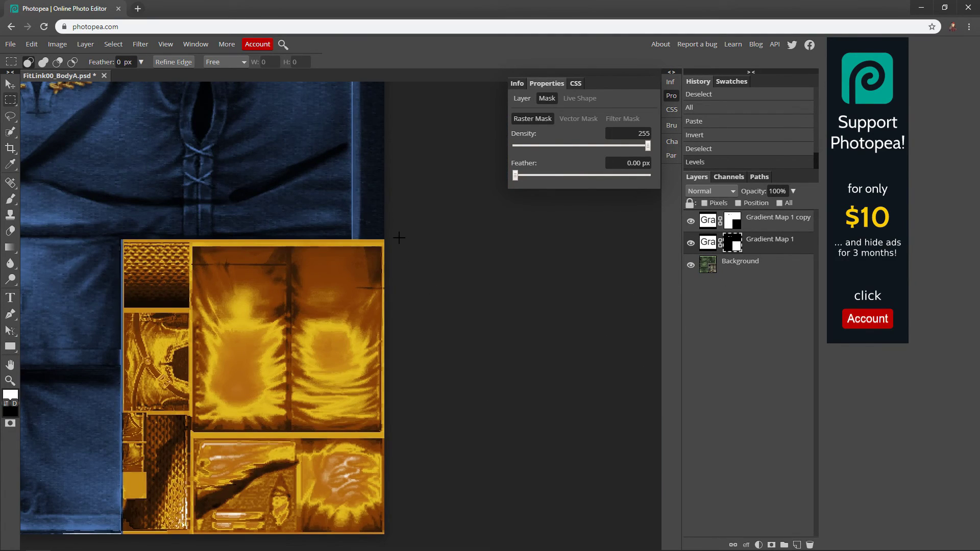
drag(399, 238, 121, 513)
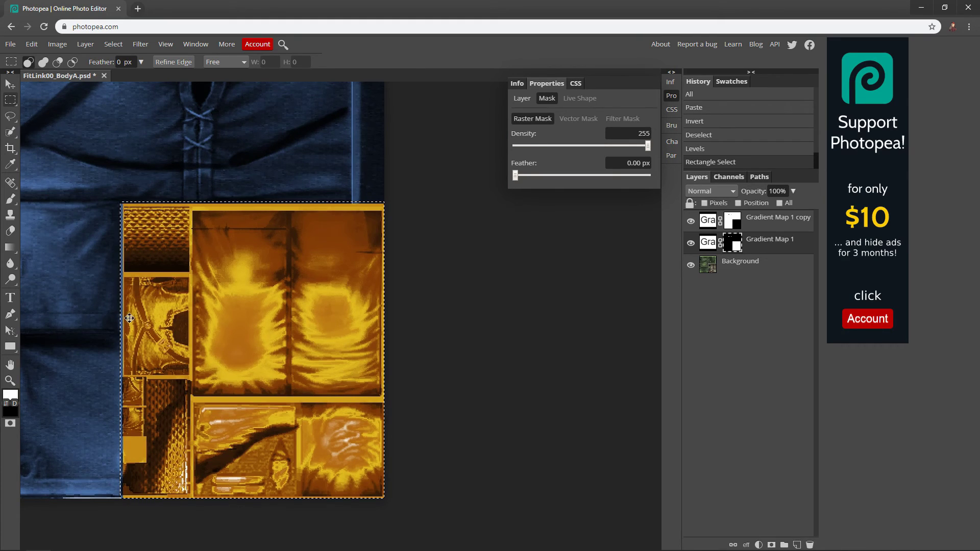
key(ctrl+i)
key(ctrl+z)
Fill the selected pants area of the mask with black using the Paint Bucket, then deselect
right_click(10, 266)
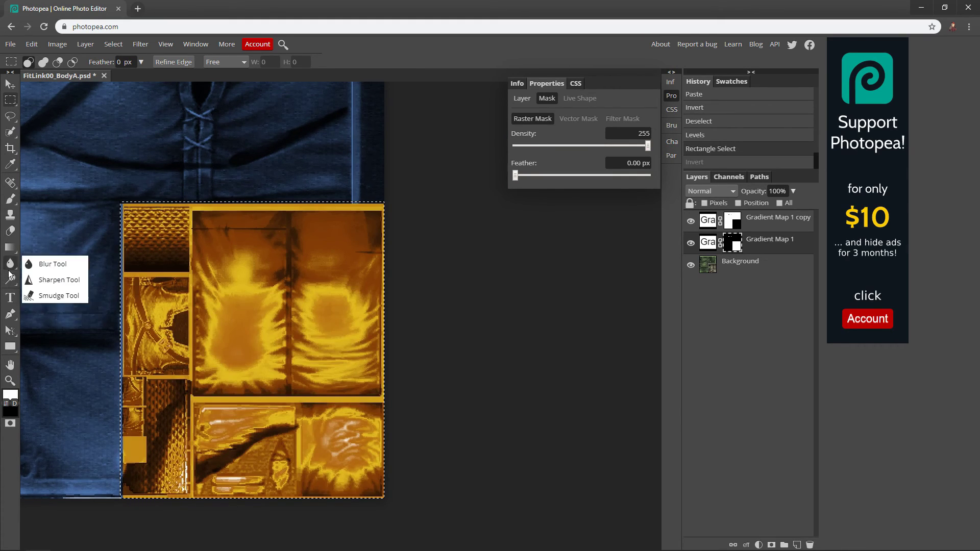
right_click(9, 198)
right_click(11, 248)
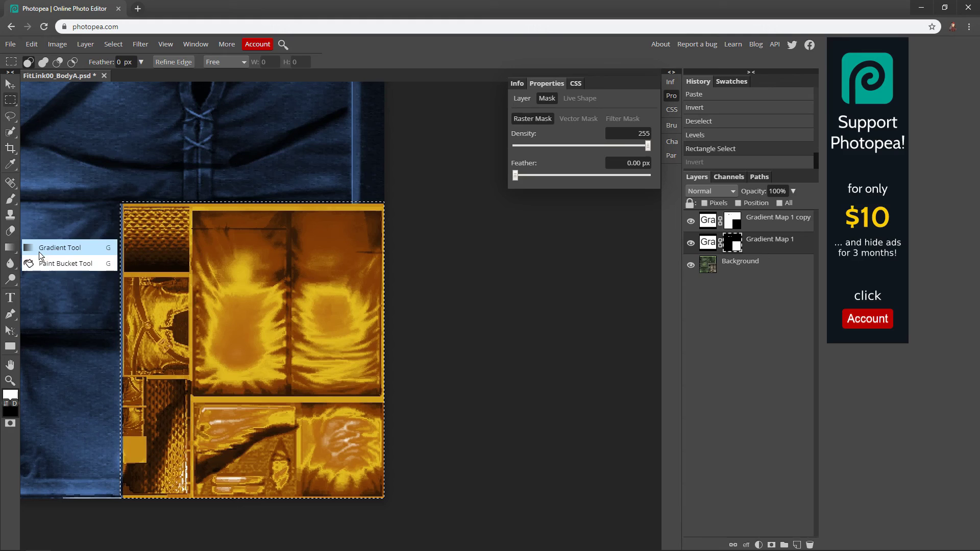
click(46, 264)
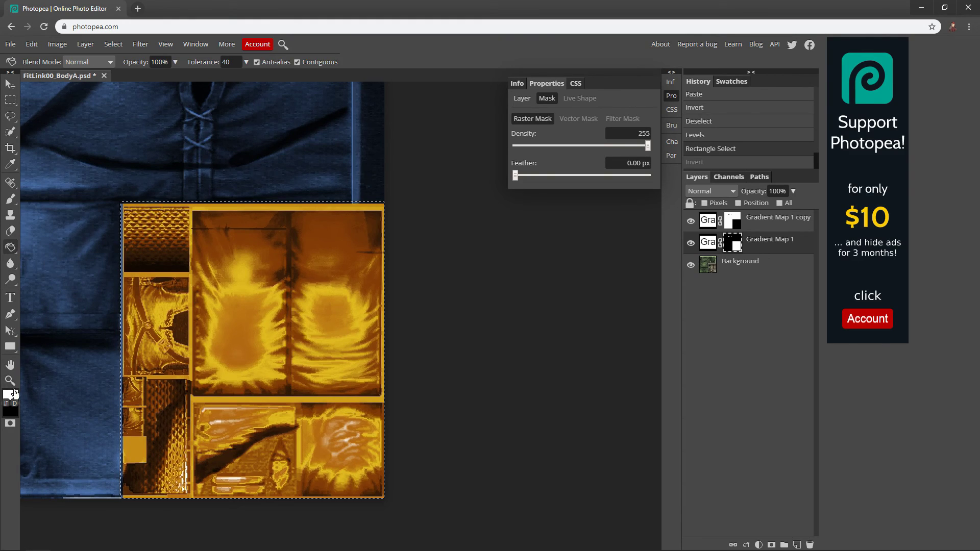
click(6, 403)
click(292, 309)
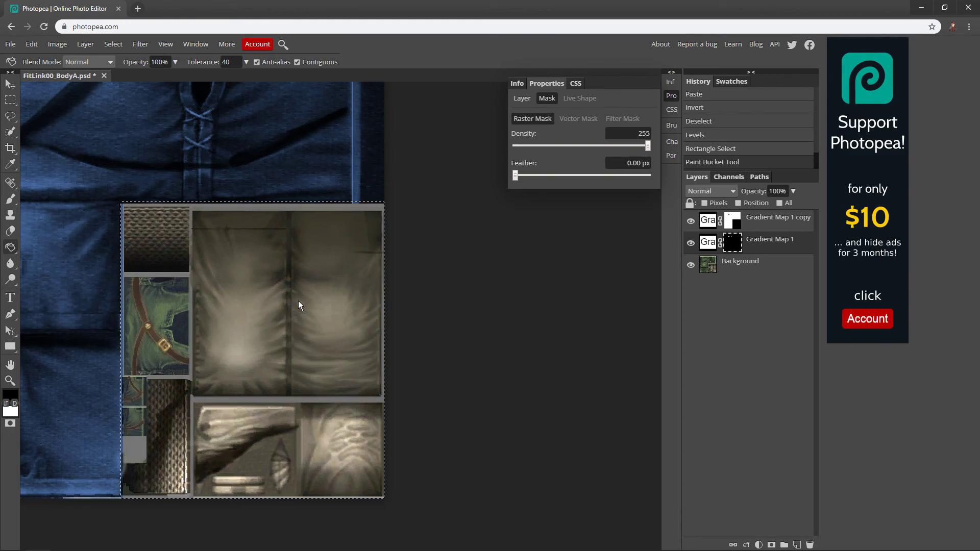
key(m)
key(ctrl+d)
key(ctrl+alt+0)
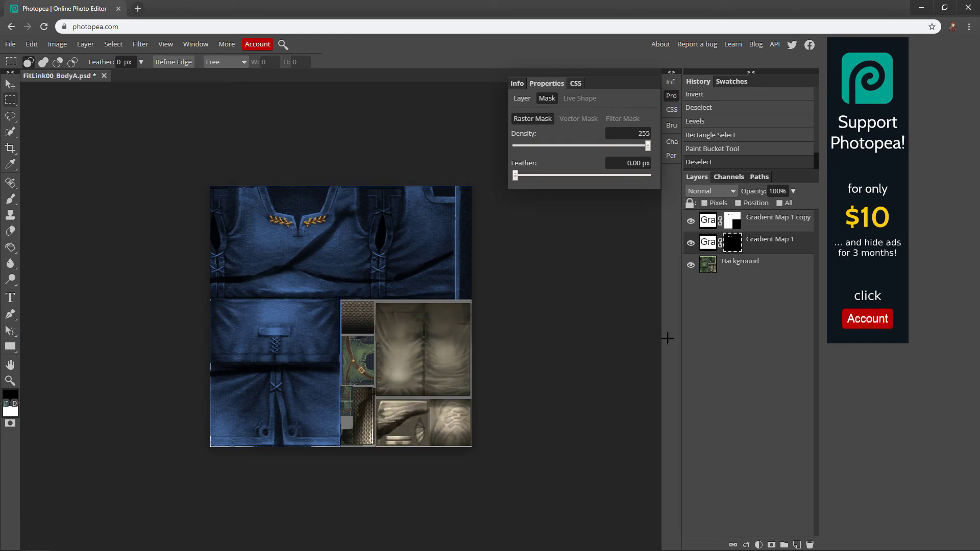